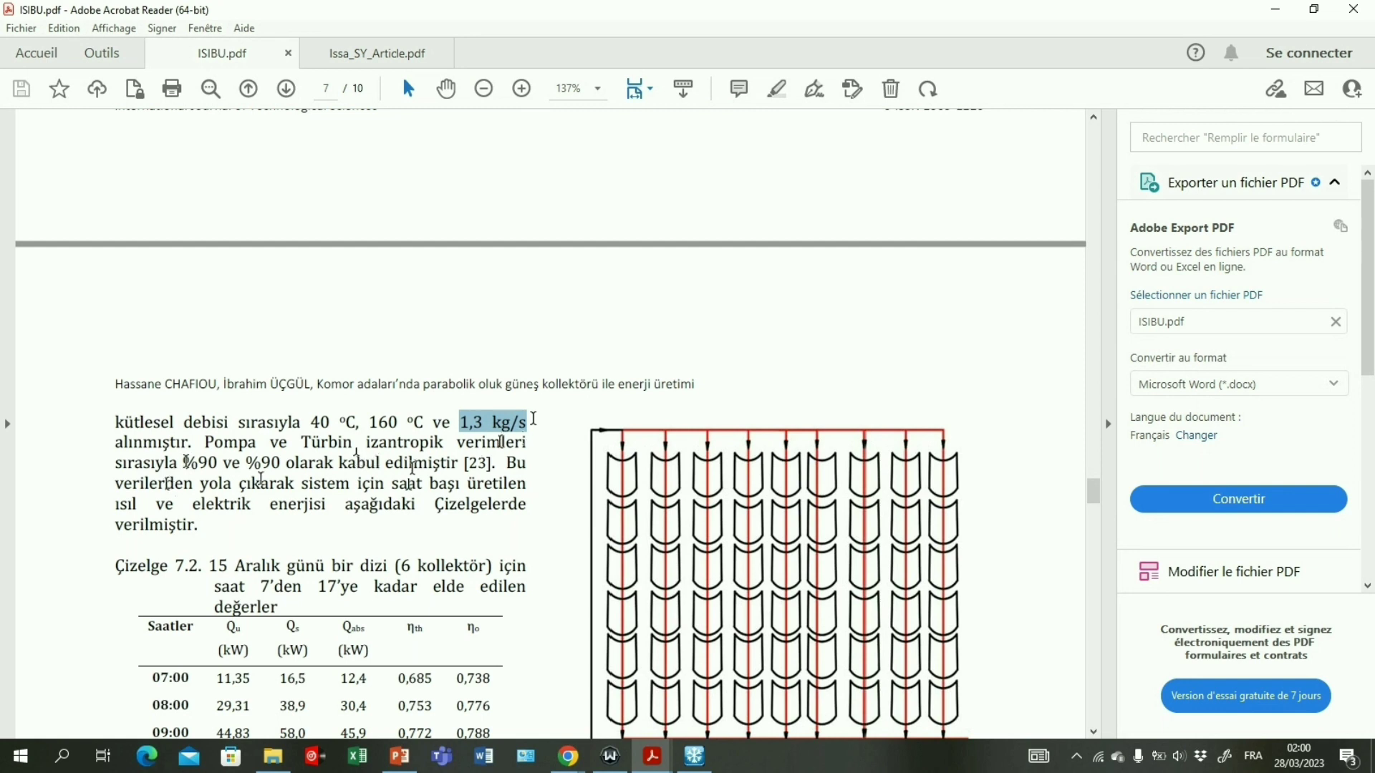
# - Examine the pump and turbine isentropic efficiencies stated in the ISIBU.pdf paragraph above Table 7.2
pyautogui.moveTo(184, 463); pyautogui.dragTo(241, 464)
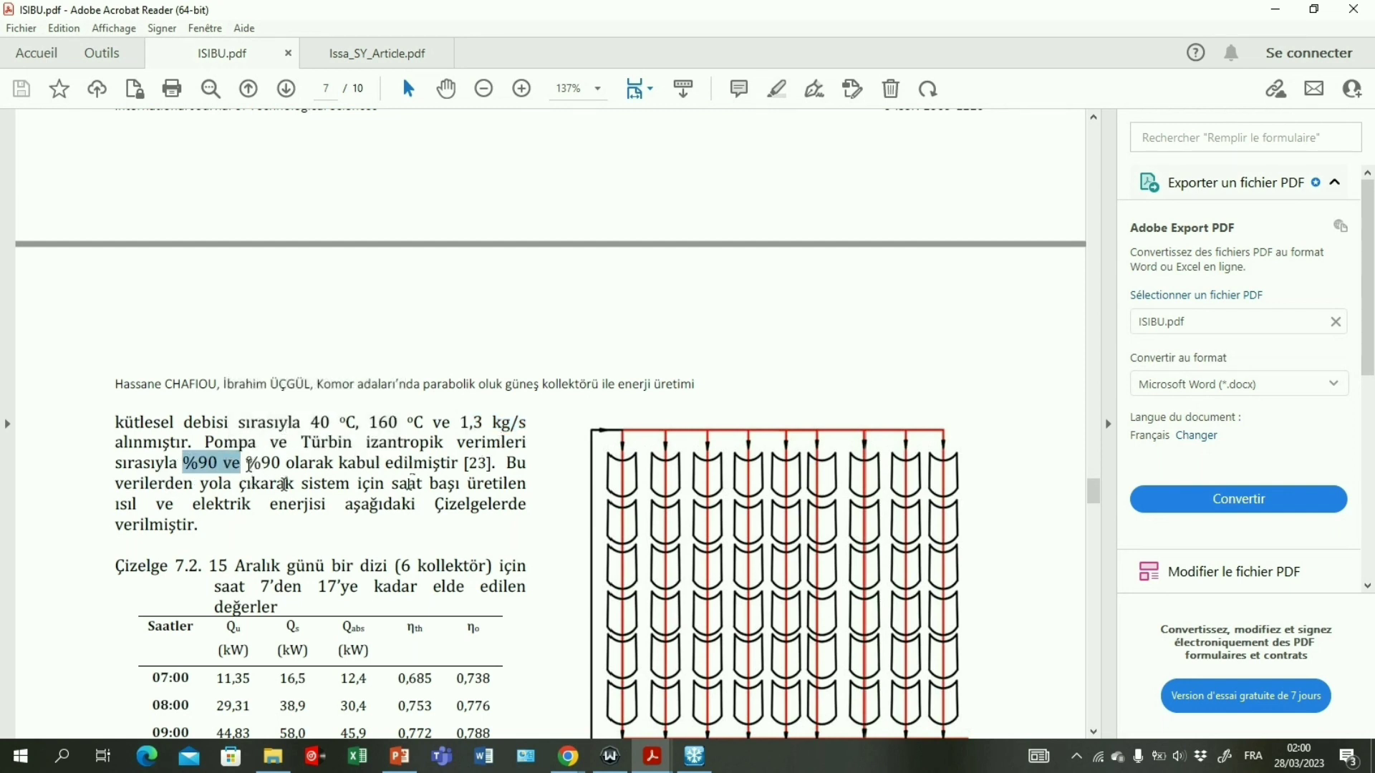
pyautogui.moveTo(246, 464); pyautogui.dragTo(280, 464)
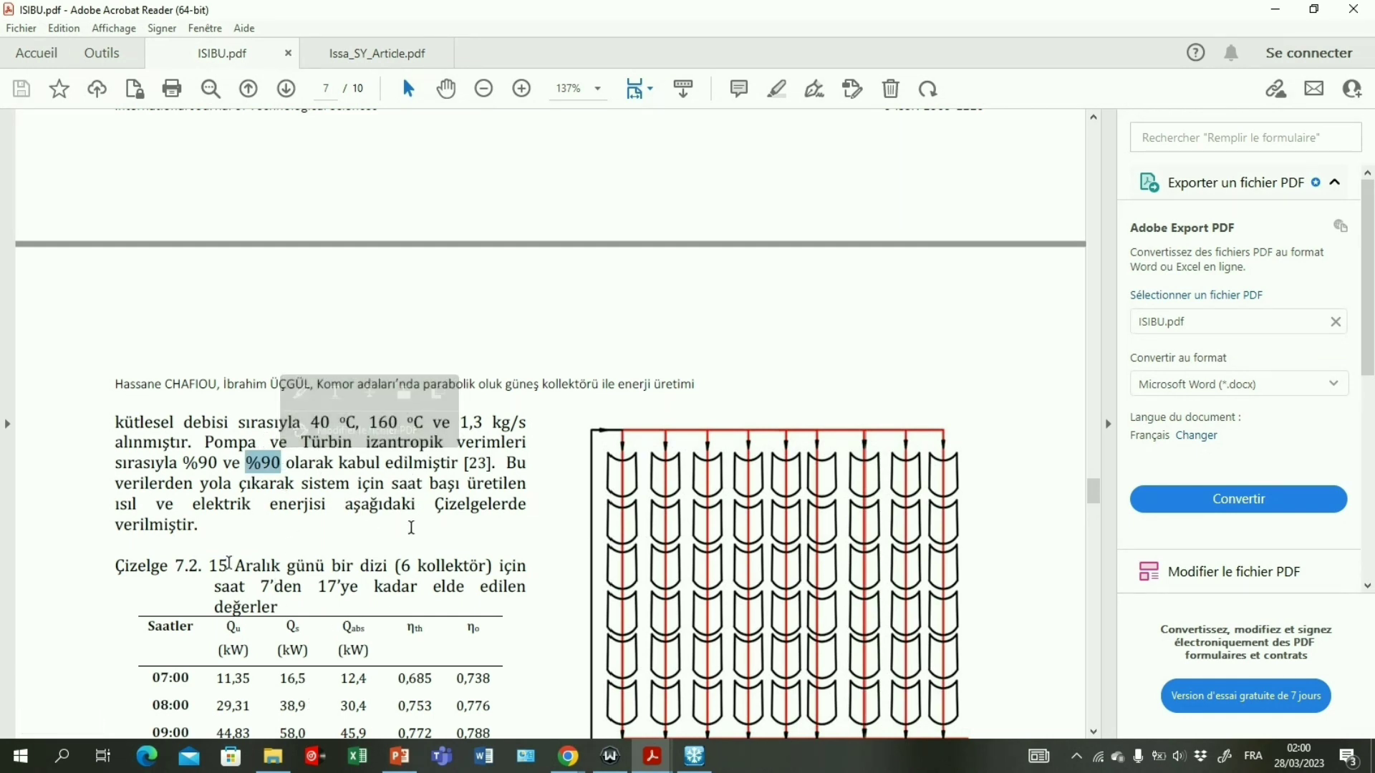
pyautogui.click(518, 484)
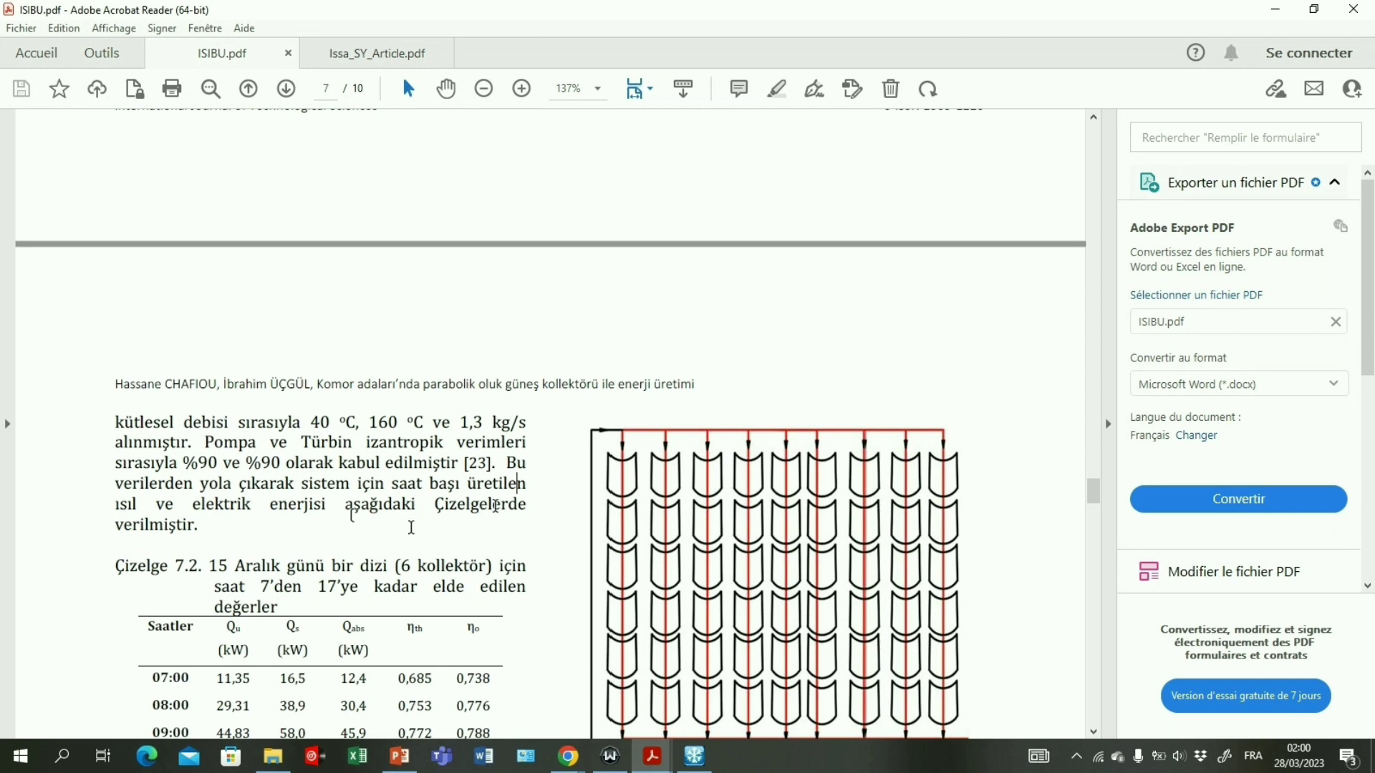
pyautogui.scroll(-1, 505, 562)
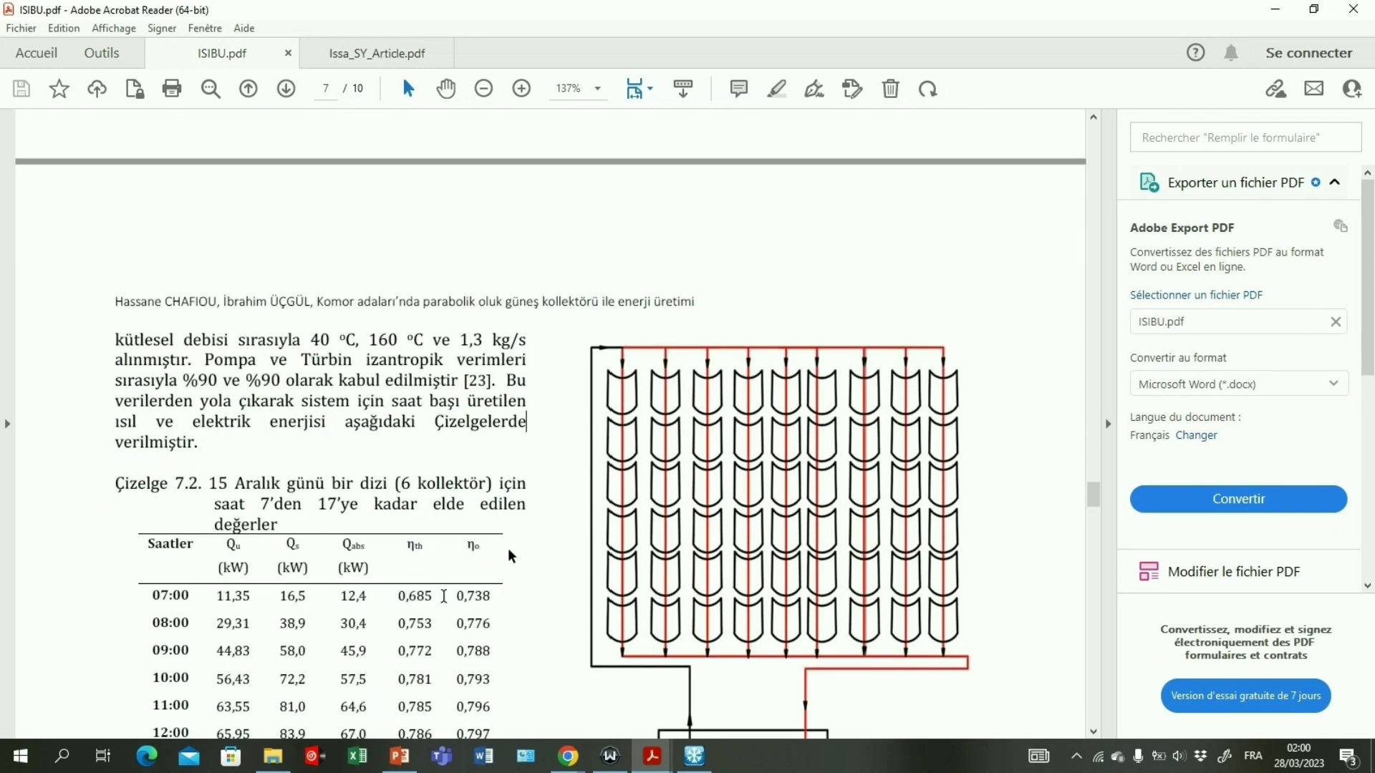
# - Examine the useful heat values (Qu) for 07:00 and 12:00 in Table 7.2
pyautogui.scroll(-2, 363, 537)
pyautogui.scroll(-1, 363, 537)
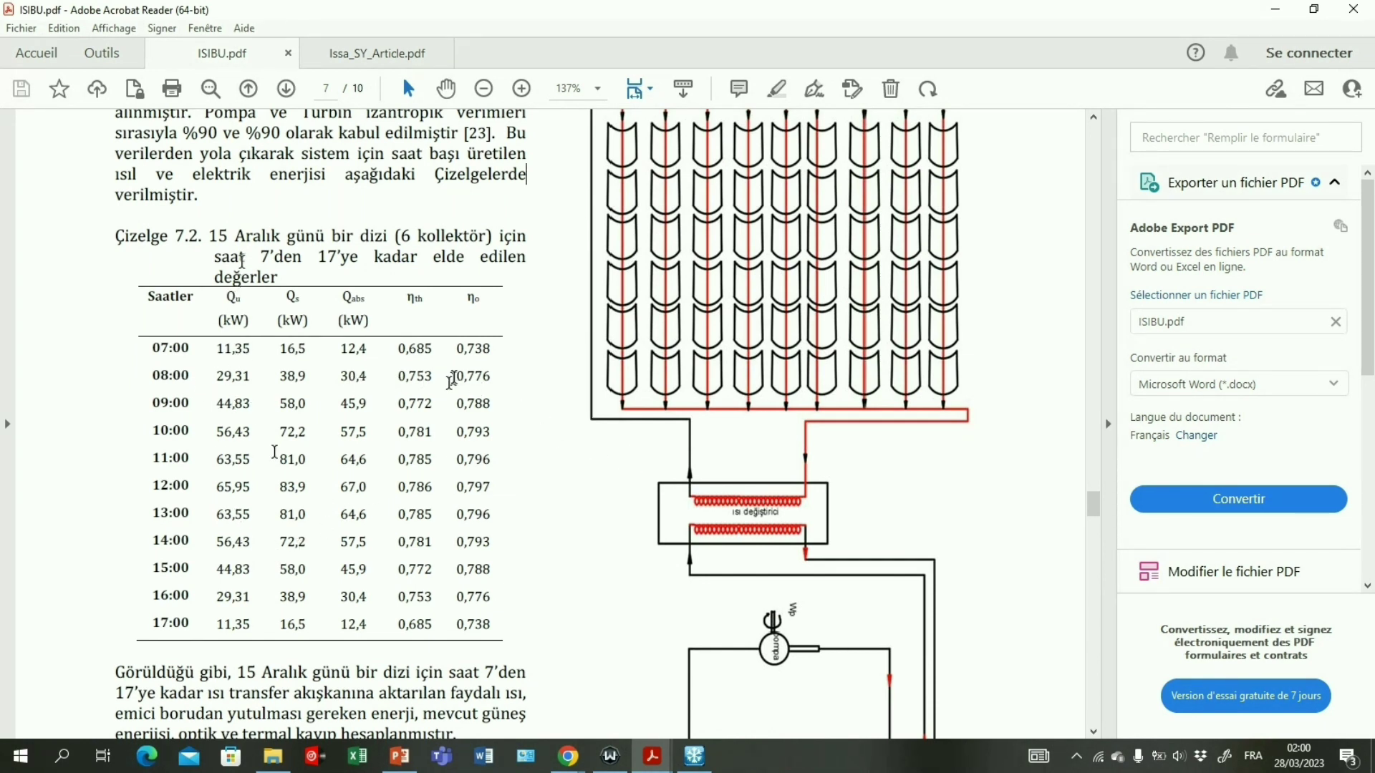
pyautogui.moveTo(242, 349); pyautogui.dragTo(251, 349)
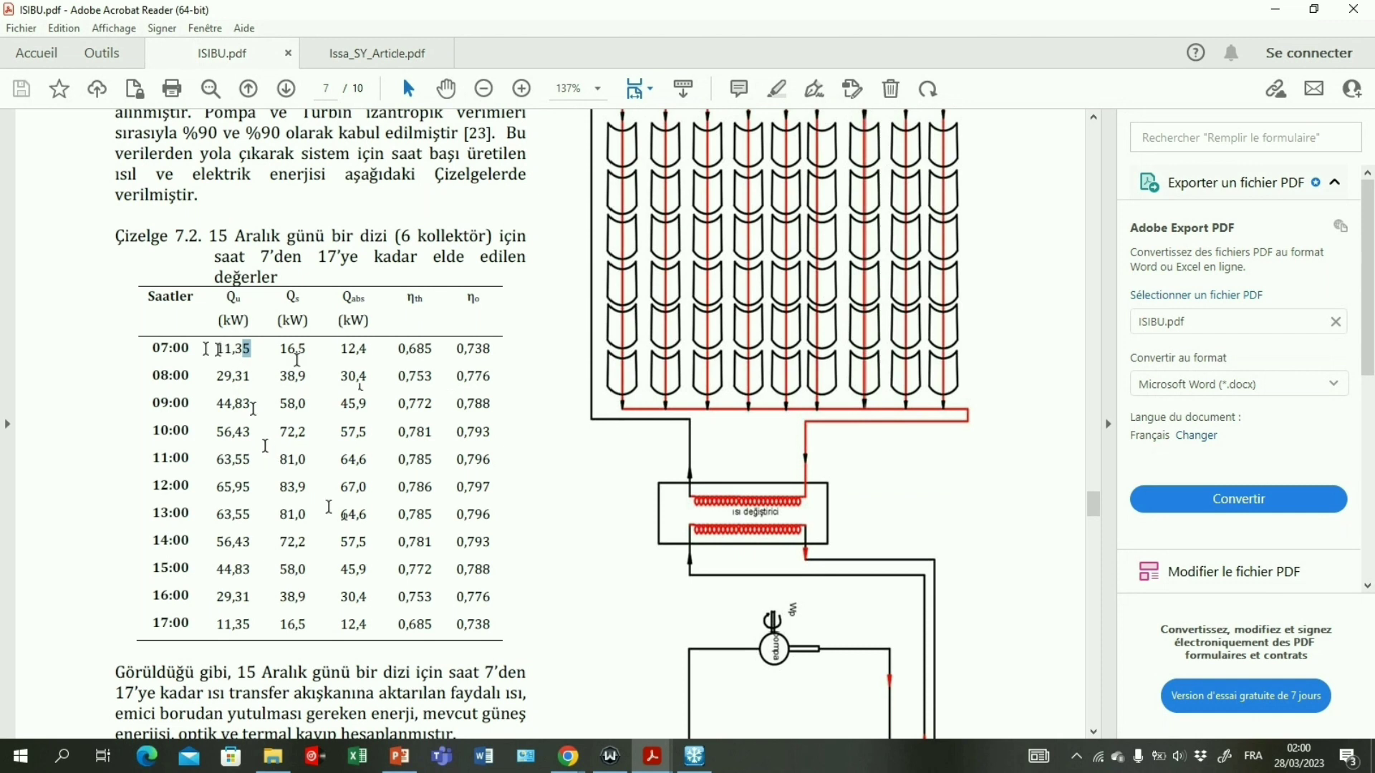
pyautogui.moveTo(217, 349); pyautogui.dragTo(251, 352)
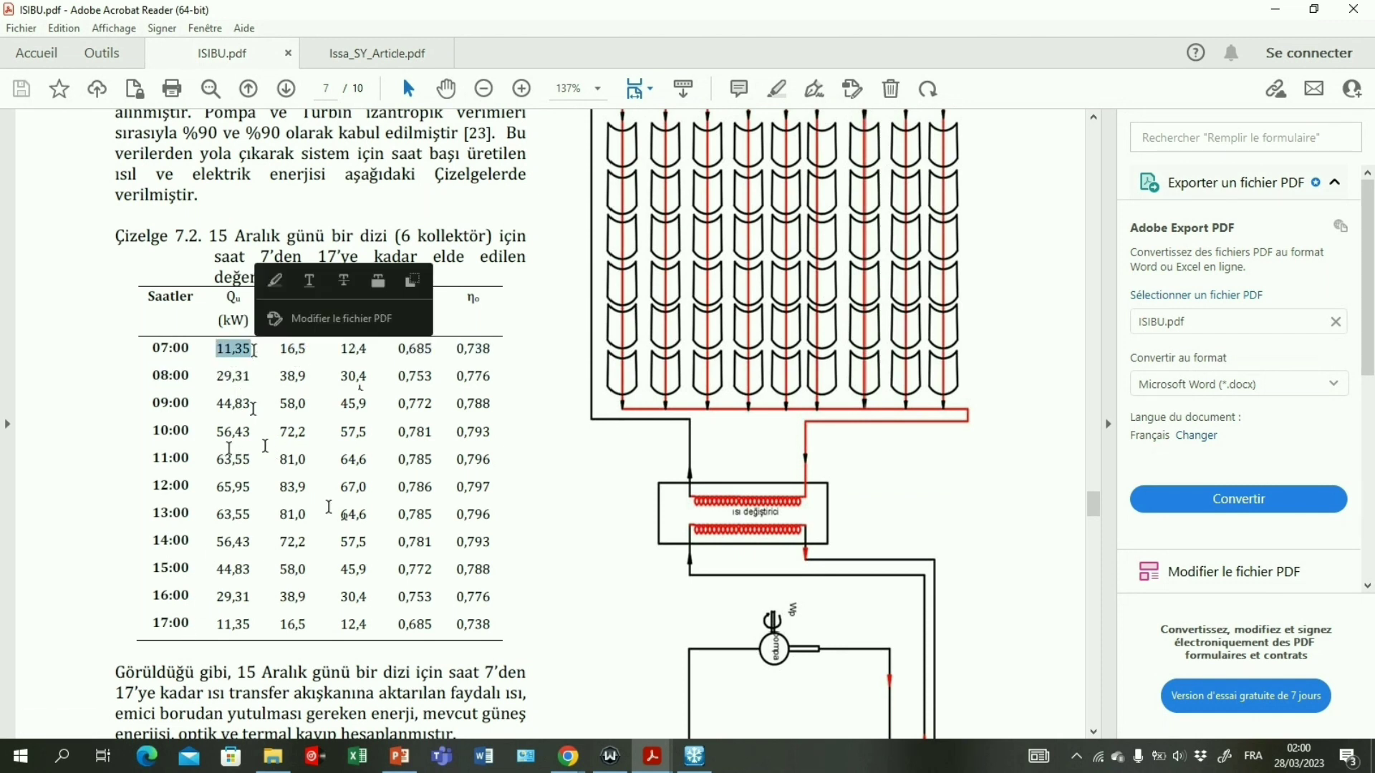
pyautogui.moveTo(223, 487); pyautogui.dragTo(252, 489)
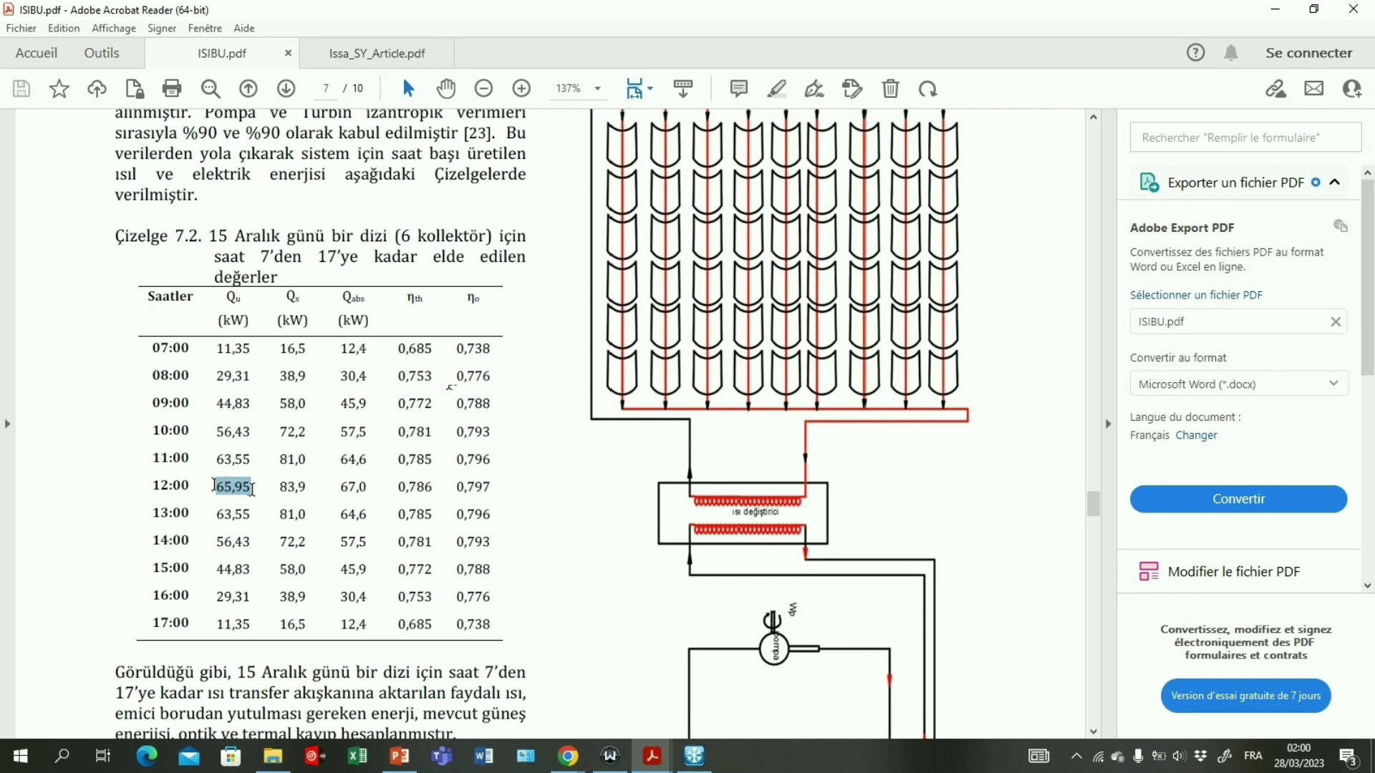
# - Locate Table 7.3 in the article and examine the hourly ORC results for 15 December
pyautogui.scroll(-10, 292, 479)
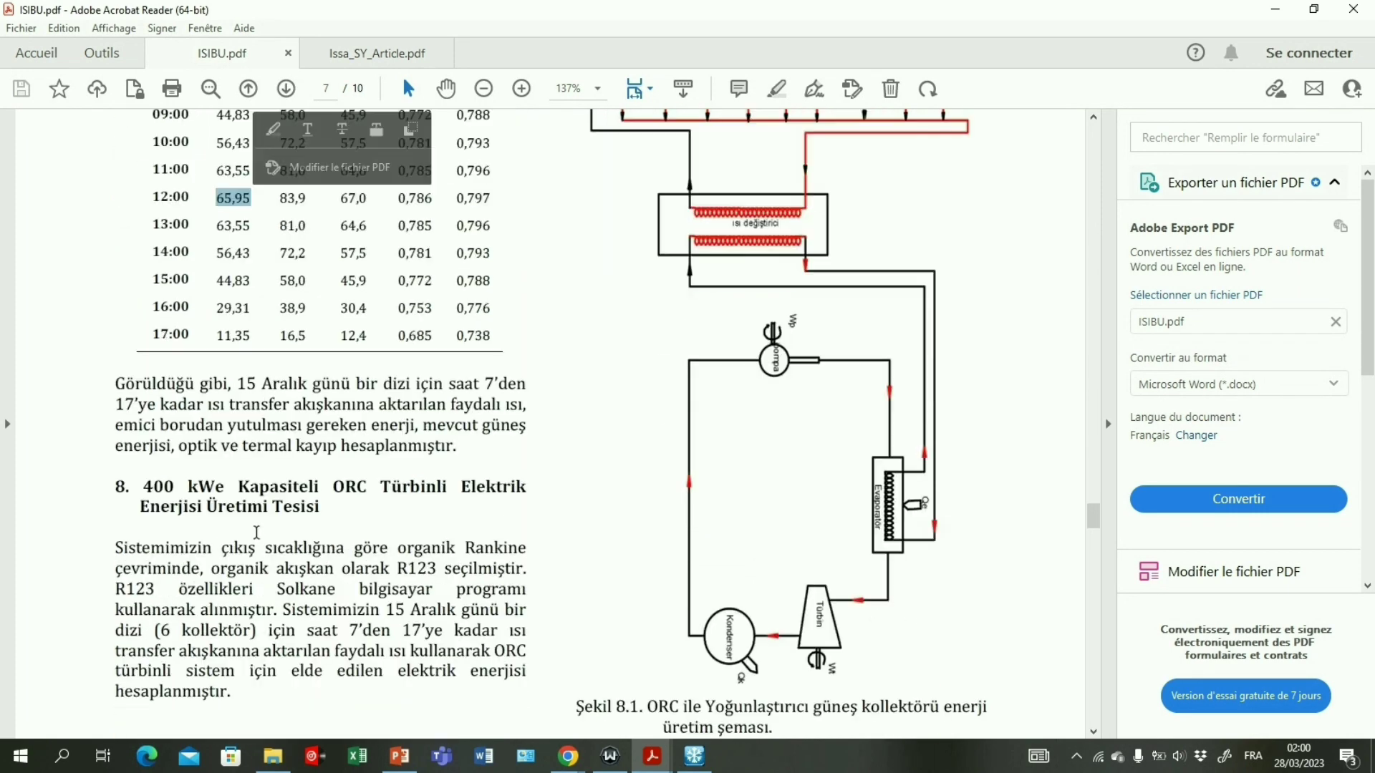
pyautogui.scroll(-11, 293, 480)
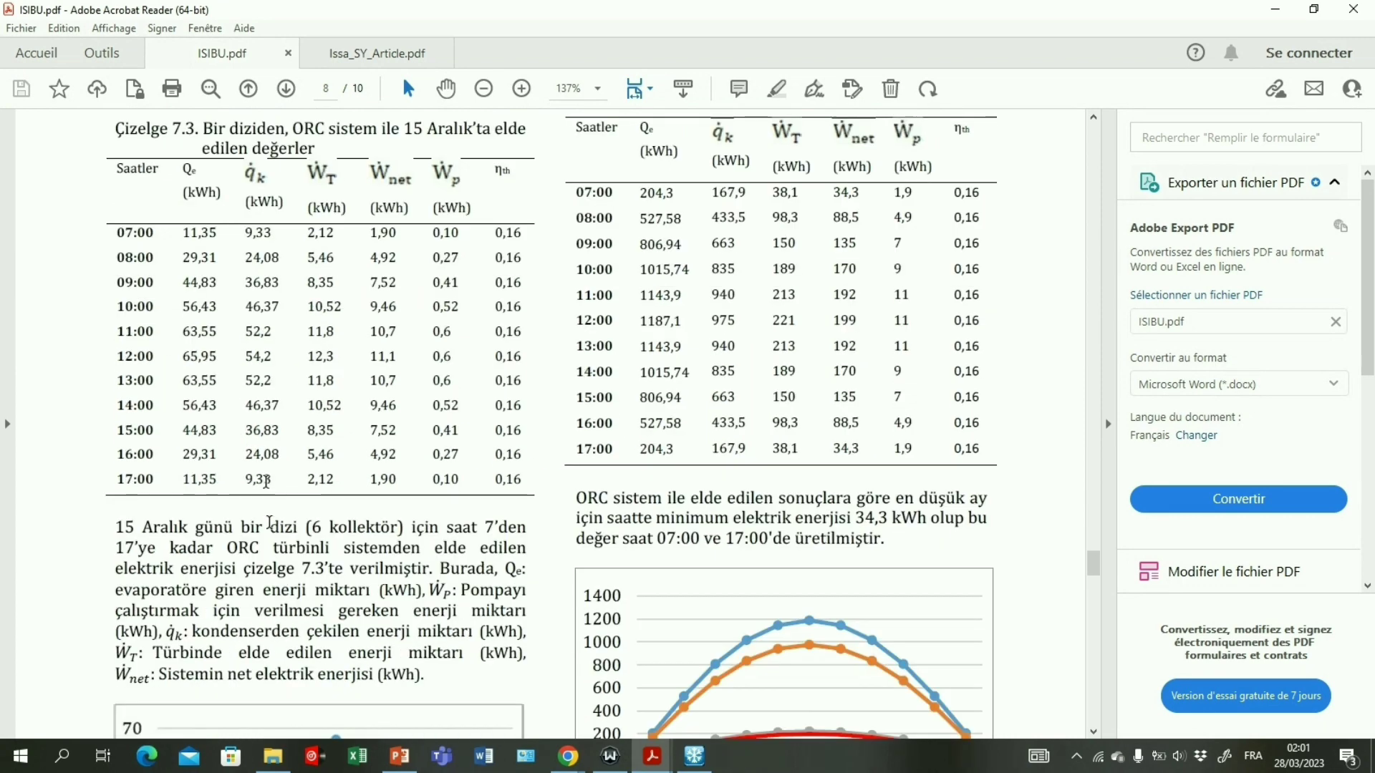
pyautogui.scroll(4, 370, 510)
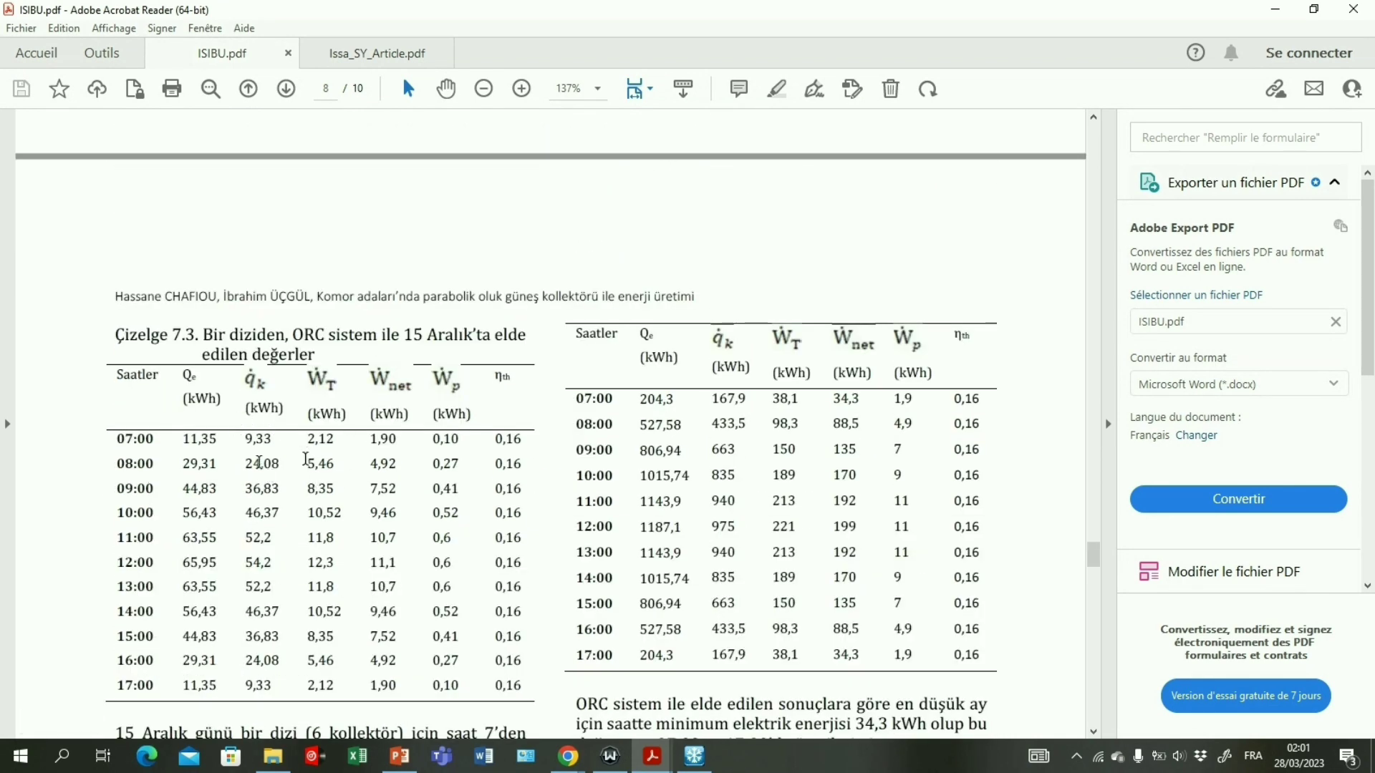
pyautogui.scroll(2, 378, 514)
pyautogui.scroll(11, 333, 533)
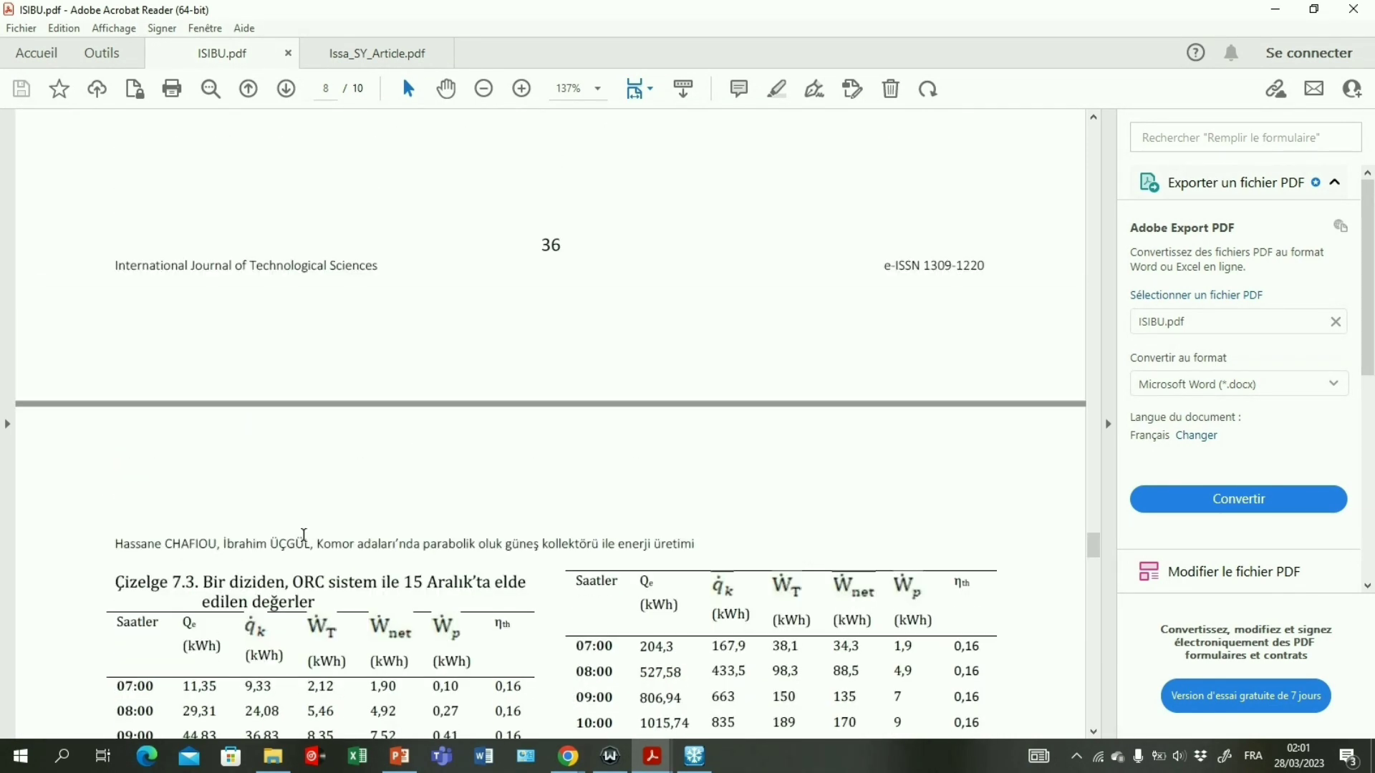
pyautogui.scroll(-10, 401, 503)
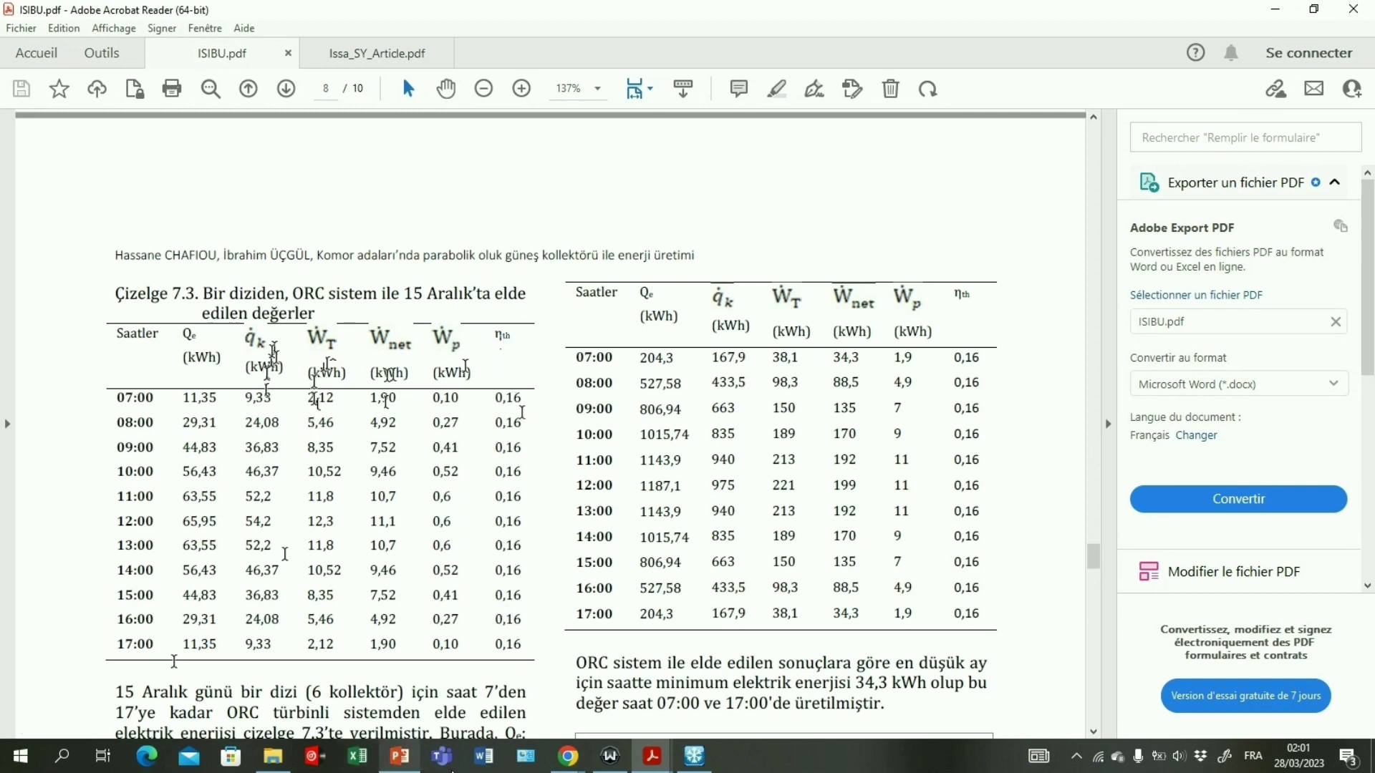
# - Switch to SOLKANE and set up a simple ORC cycle calculation with the refrigerant R123
pyautogui.click(694, 756)
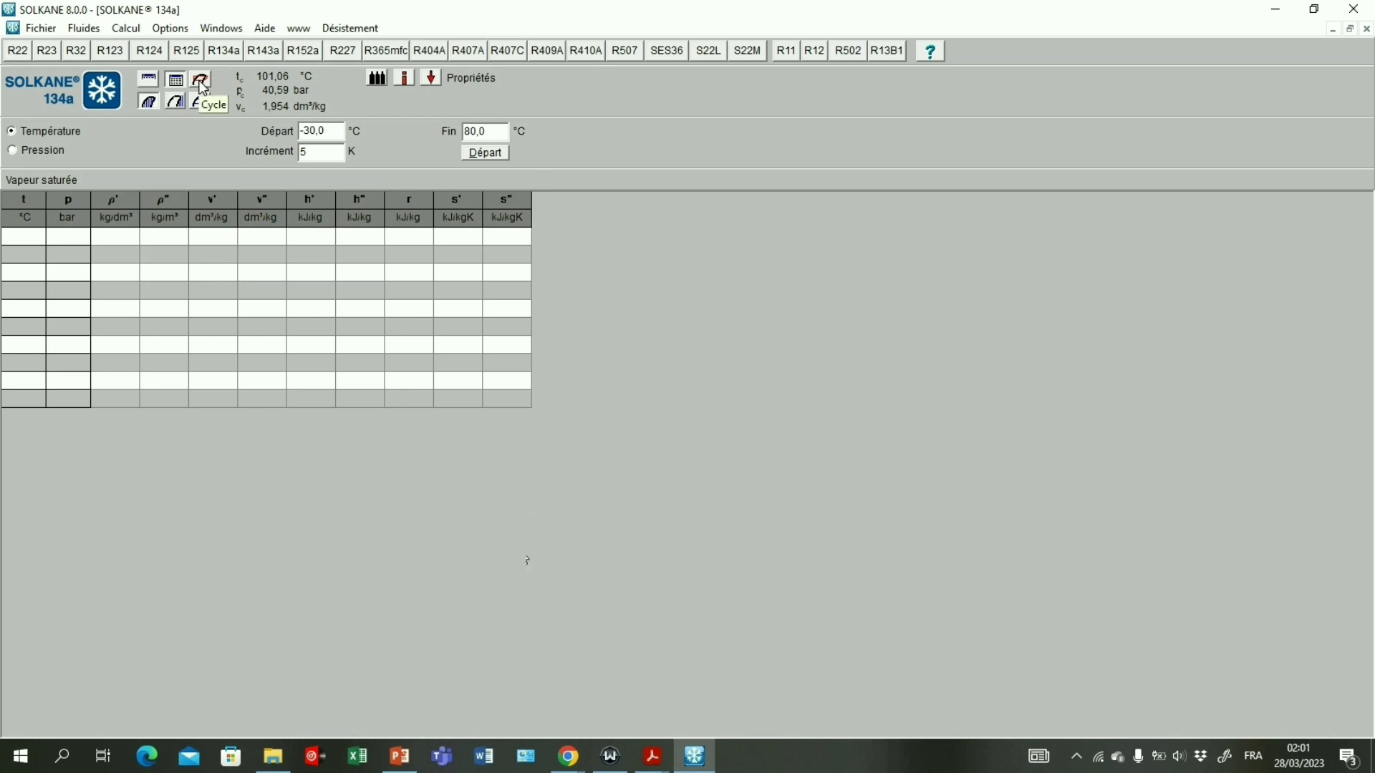
pyautogui.click(119, 54)
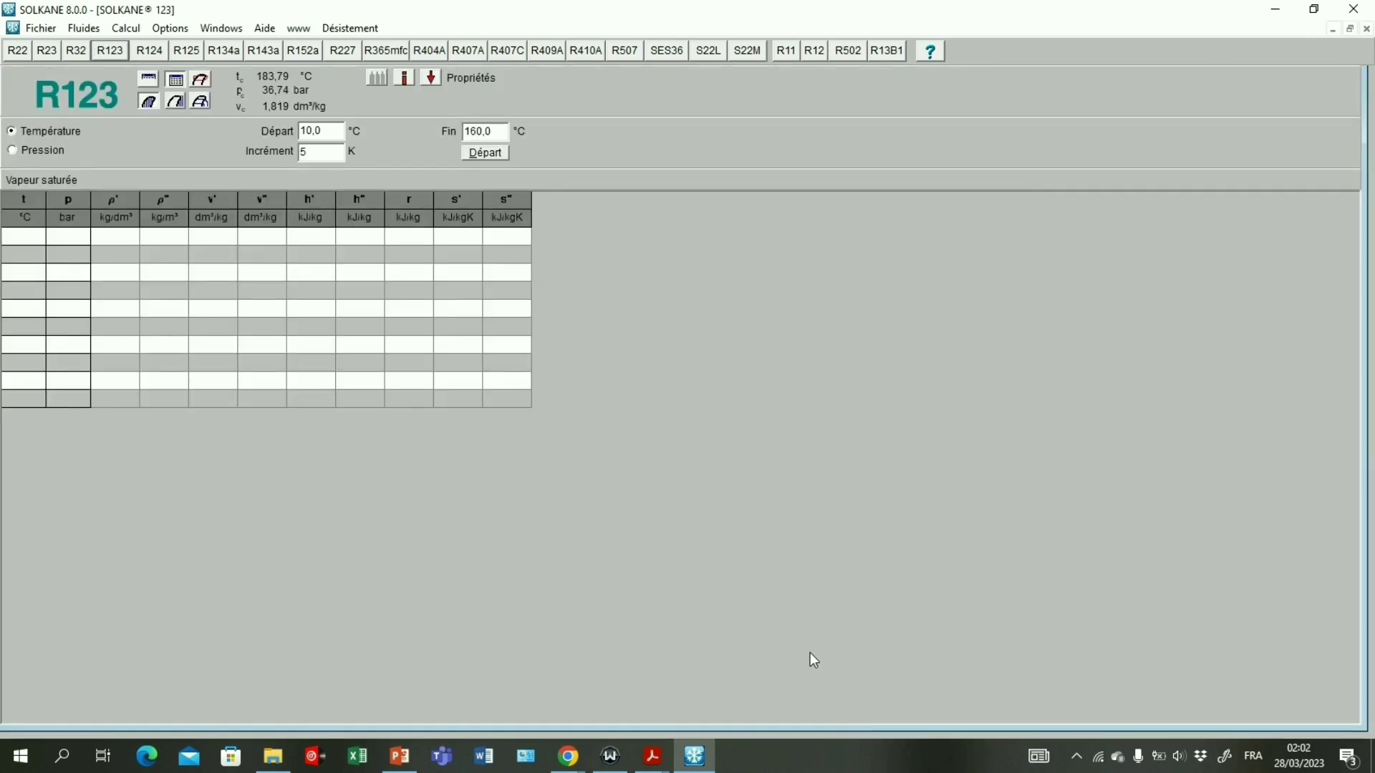
pyautogui.click(203, 77)
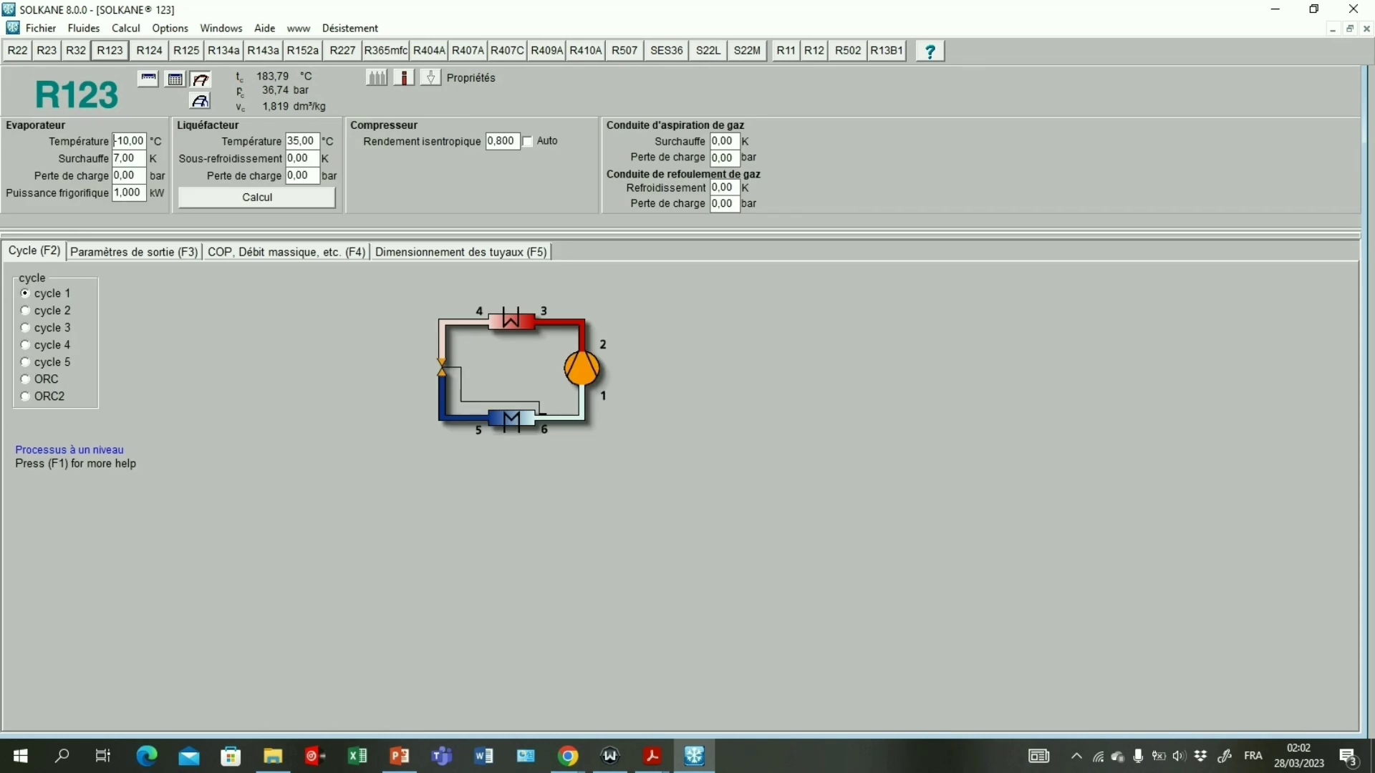
pyautogui.click(26, 381)
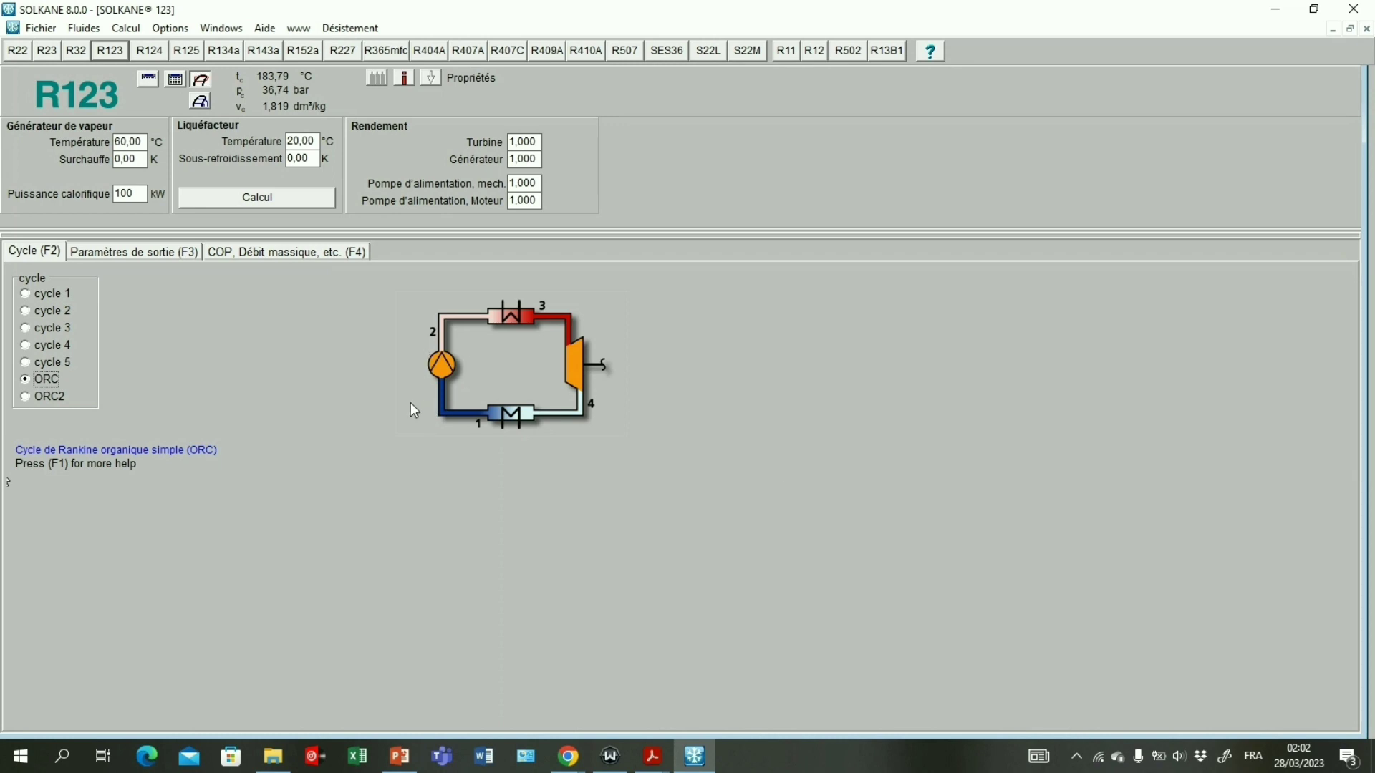
# - Set the vapour generator temperature to 160 °C and the condenser temperature to 40 °C
pyautogui.click(132, 147)
pyautogui.moveTo(133, 143); pyautogui.dragTo(126, 143)
pyautogui.click(119, 143)
pyautogui.write('1')
pyautogui.write('4')
# - Set the turbine efficiency to 0,9
pyautogui.press('BackSpace')
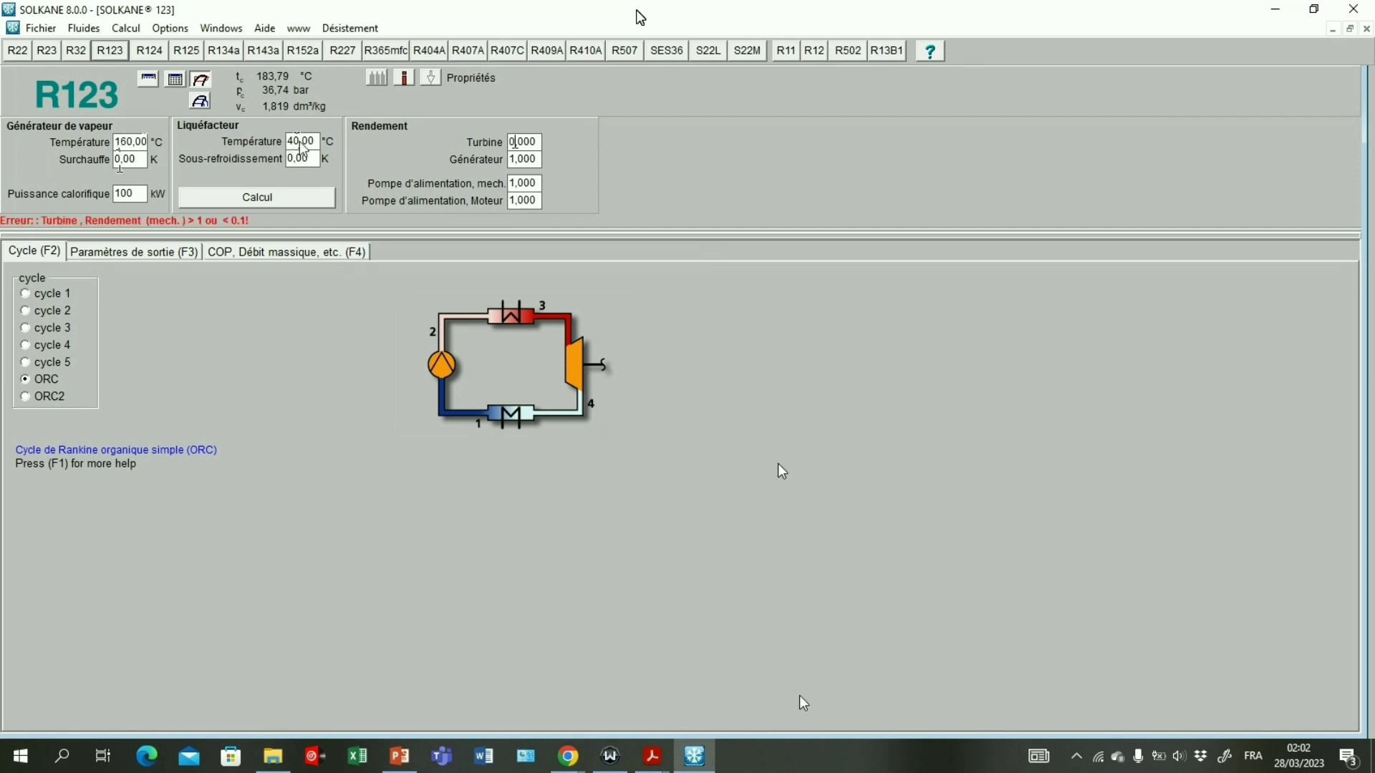
pyautogui.write('9')
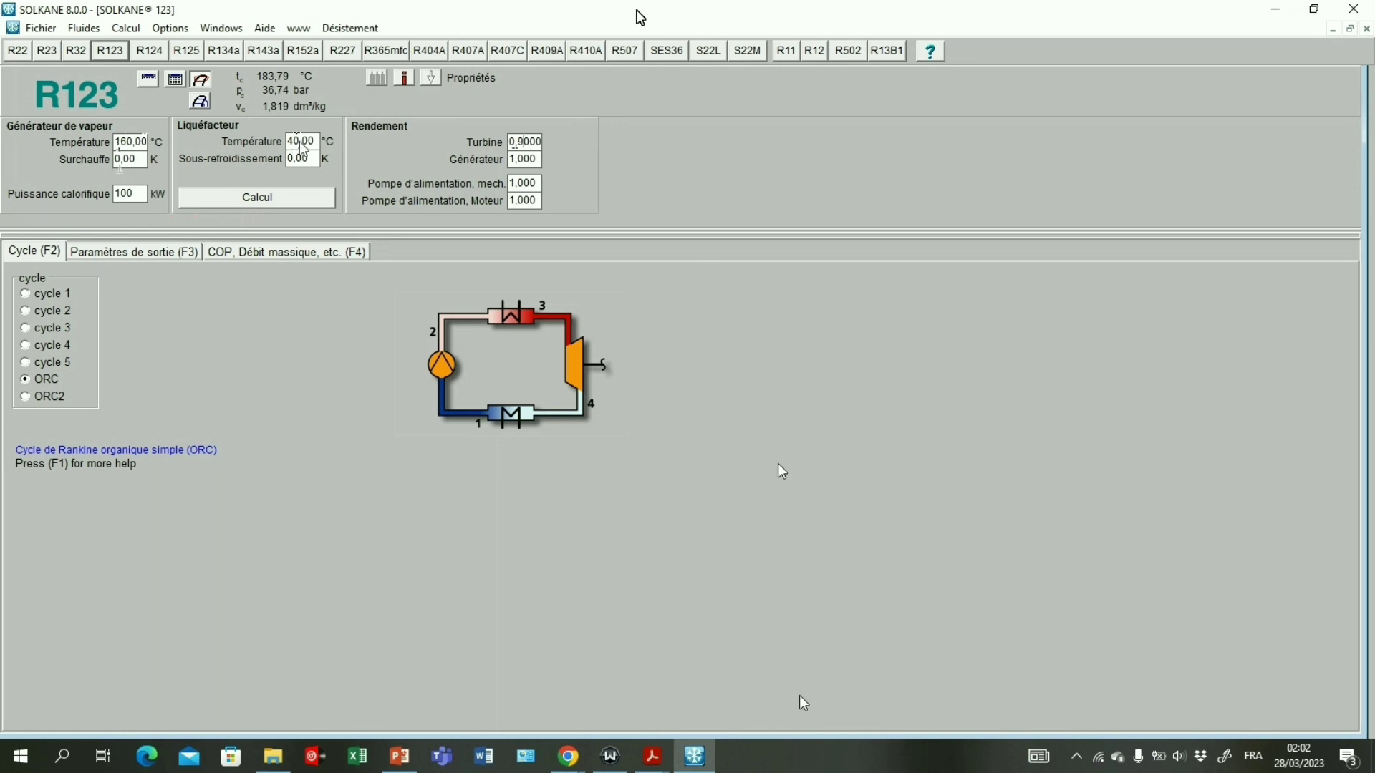
pyautogui.press('Delete')
pyautogui.press('Delete')
pyautogui.press('BackSpace')
# - Copy the turbine's 0,9 efficiency to the generator and to the feed pump's mechanical and motor efficiencies
pyautogui.moveTo(521, 141); pyautogui.dragTo(510, 139)
pyautogui.hotkey('ctrl', 'c')
pyautogui.press('Tab')
pyautogui.hotkey('ctrl', 'v')
pyautogui.press('Tab')
pyautogui.hotkey('ctrl', 'v')
pyautogui.press('Tab')
pyautogui.hotkey('ctrl', 'v')
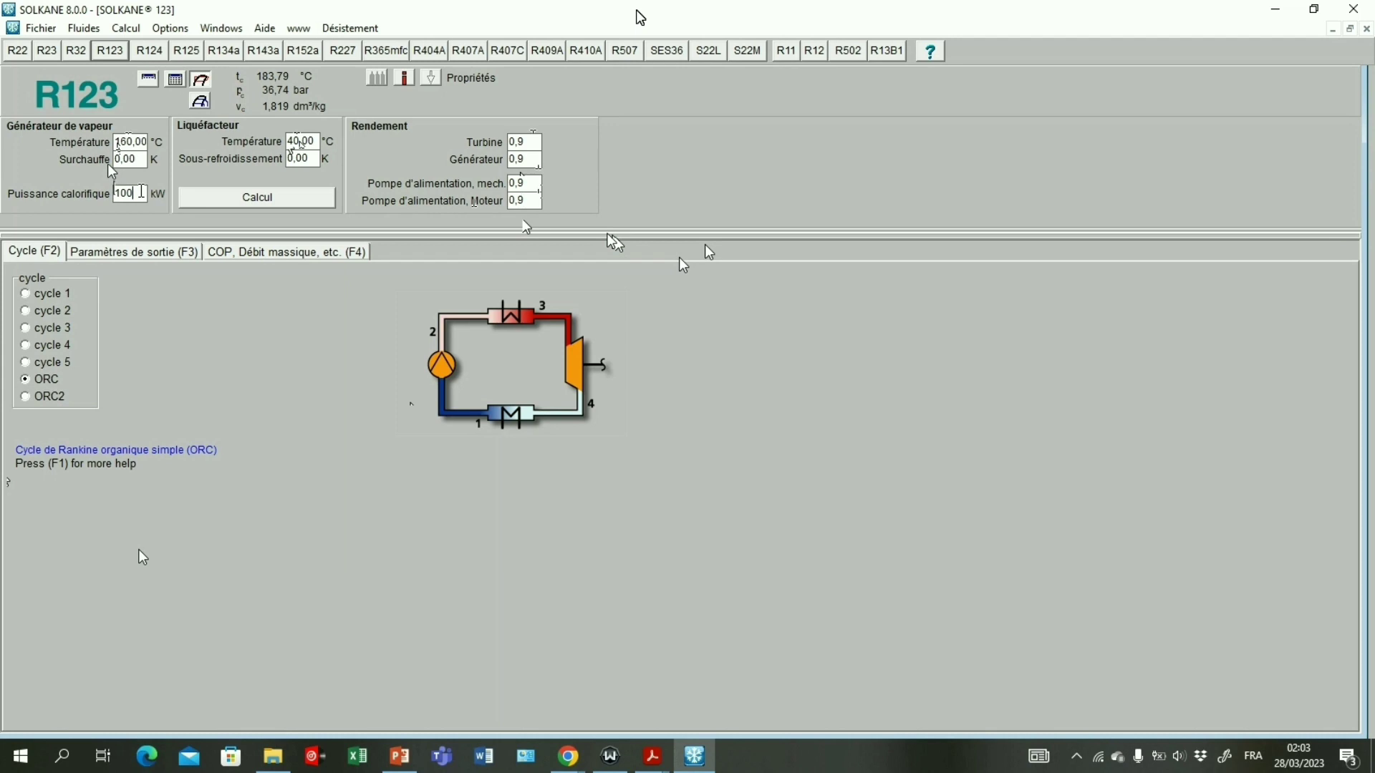
# - Check the 07:00 evaporator heat value in Table 7.3 of ISIBU.pdf and return to SOLKANE
pyautogui.moveTo(651, 767)
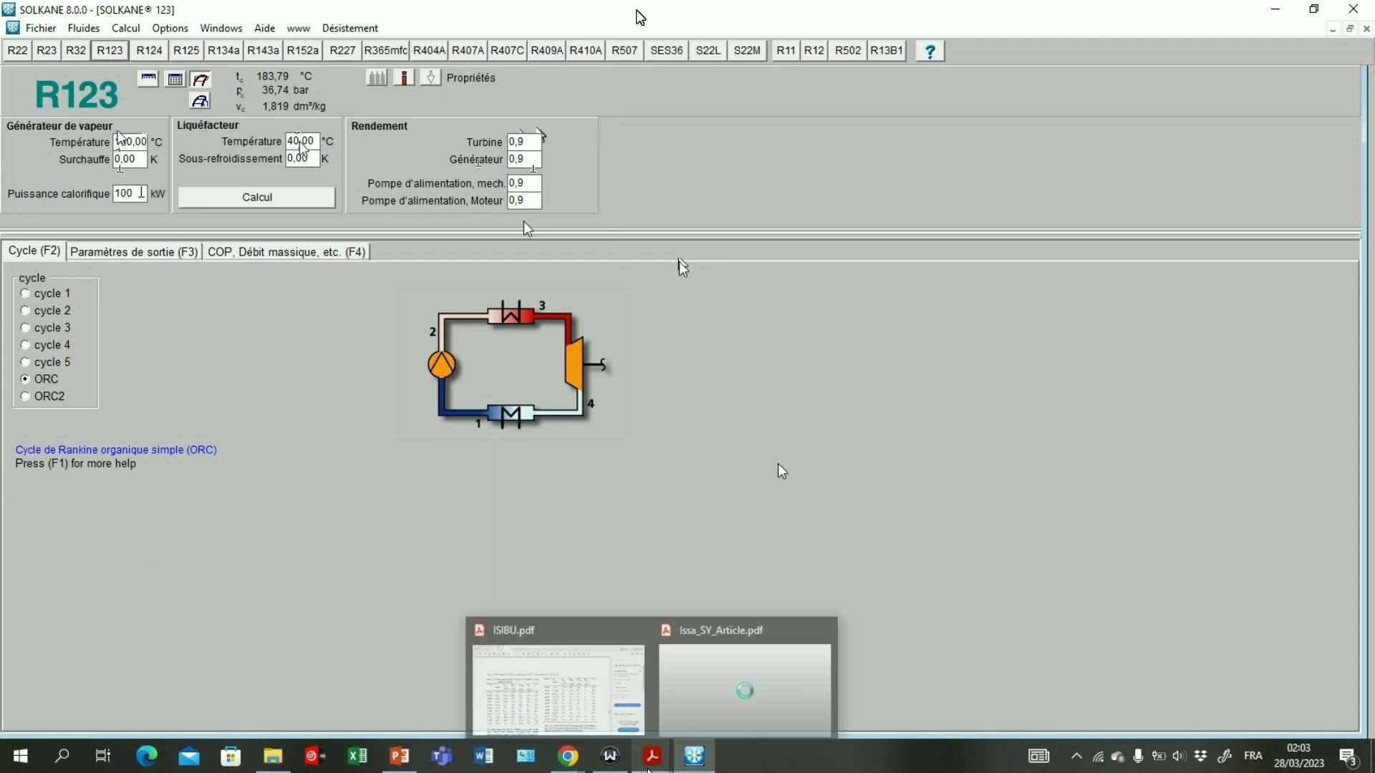
pyautogui.click(561, 703)
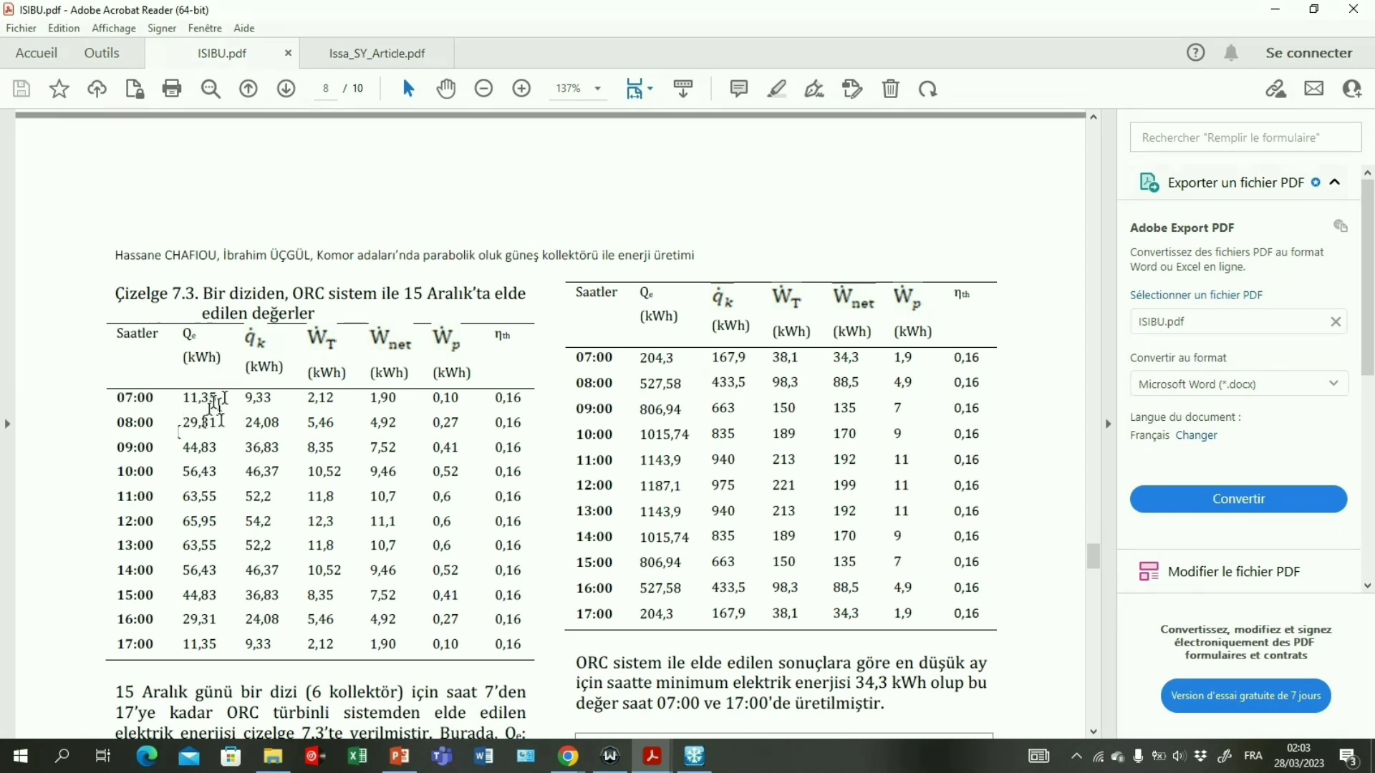
pyautogui.moveTo(568, 756)
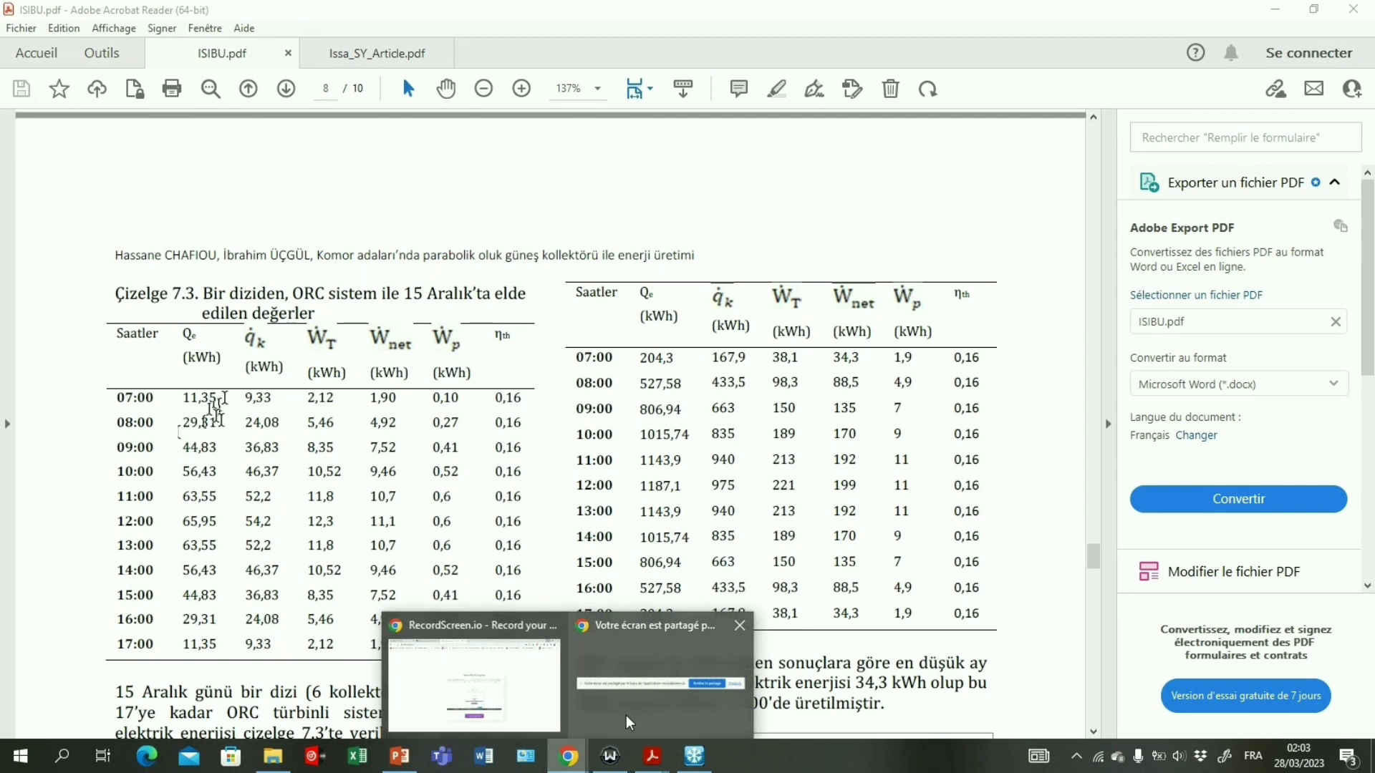
pyautogui.click(694, 756)
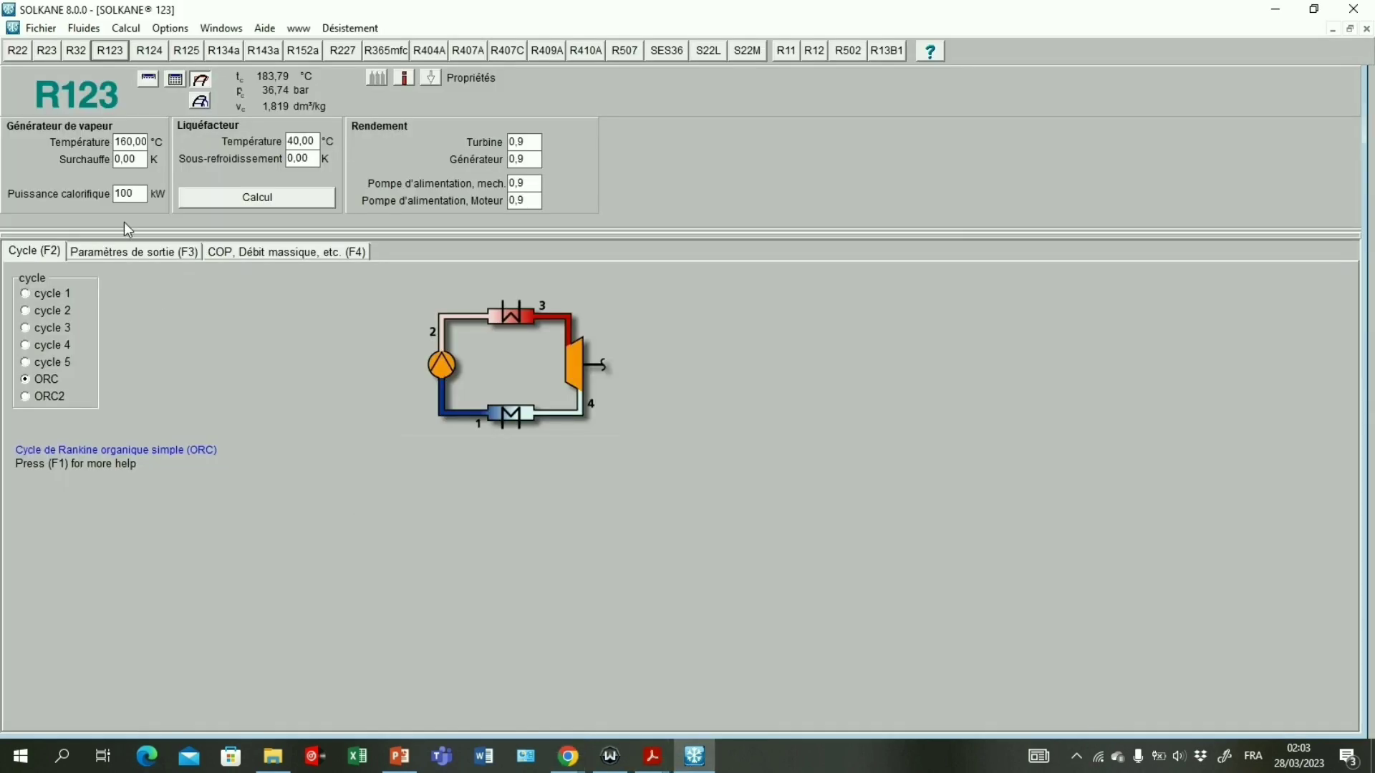
# - Set the heat input (Puissance calorifique) to 11,35 kW and calculate the ORC cycle
pyautogui.press('BackSpace')
pyautogui.press('BackSpace')
pyautogui.write('1')
pyautogui.write(",'(")
pyautogui.press('BackSpace')
pyautogui.press('BackSpace')
pyautogui.write('35')
pyautogui.click(292, 201)
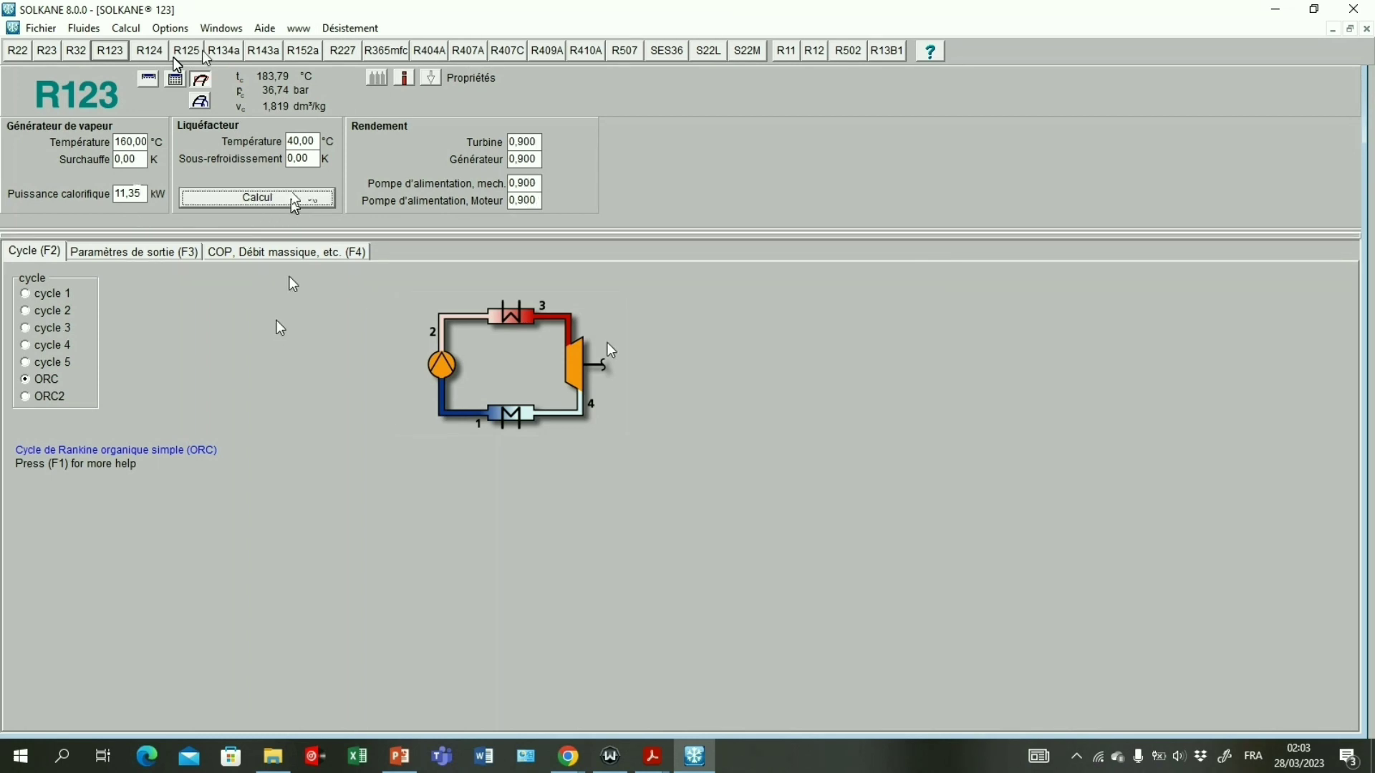
# - Examine the cycle's state-point output parameters and its power, COP and mass flow results
pyautogui.click(167, 252)
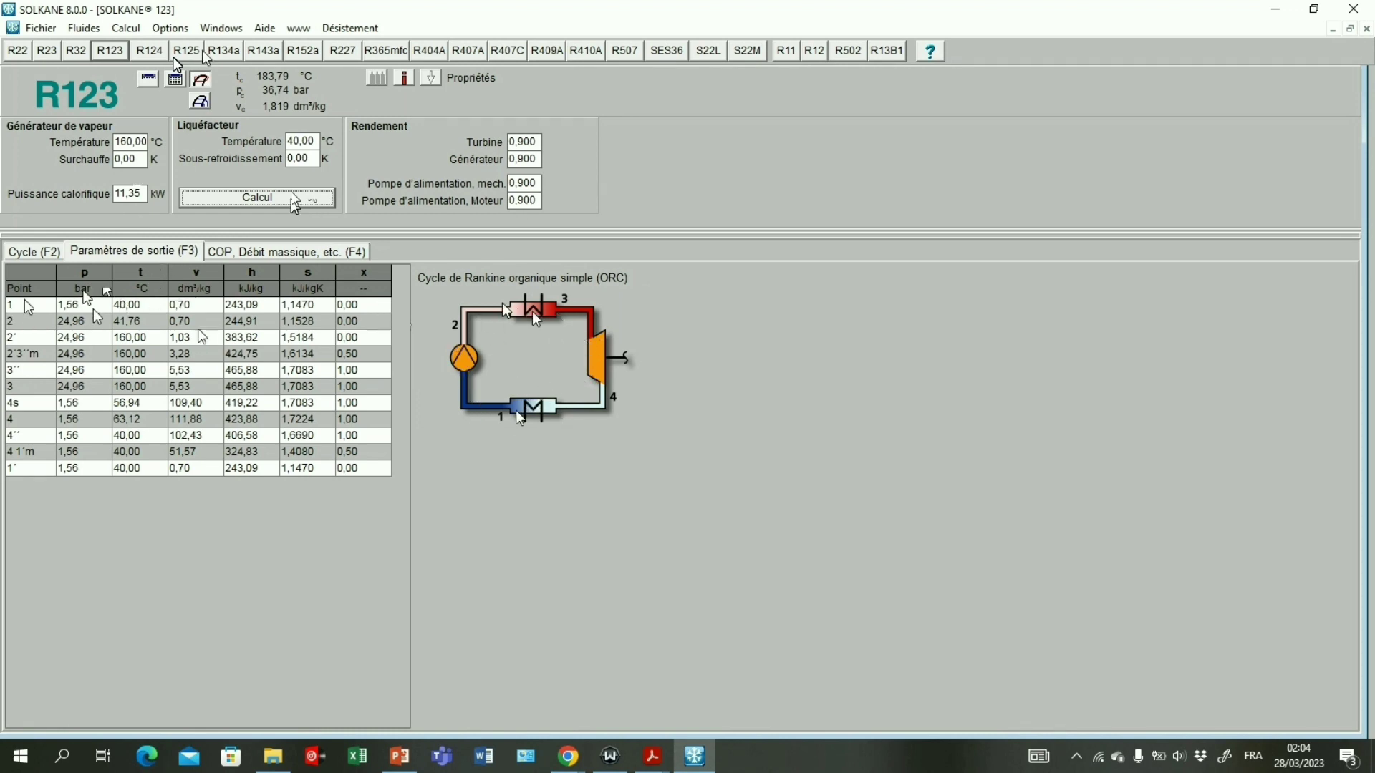
pyautogui.click(269, 253)
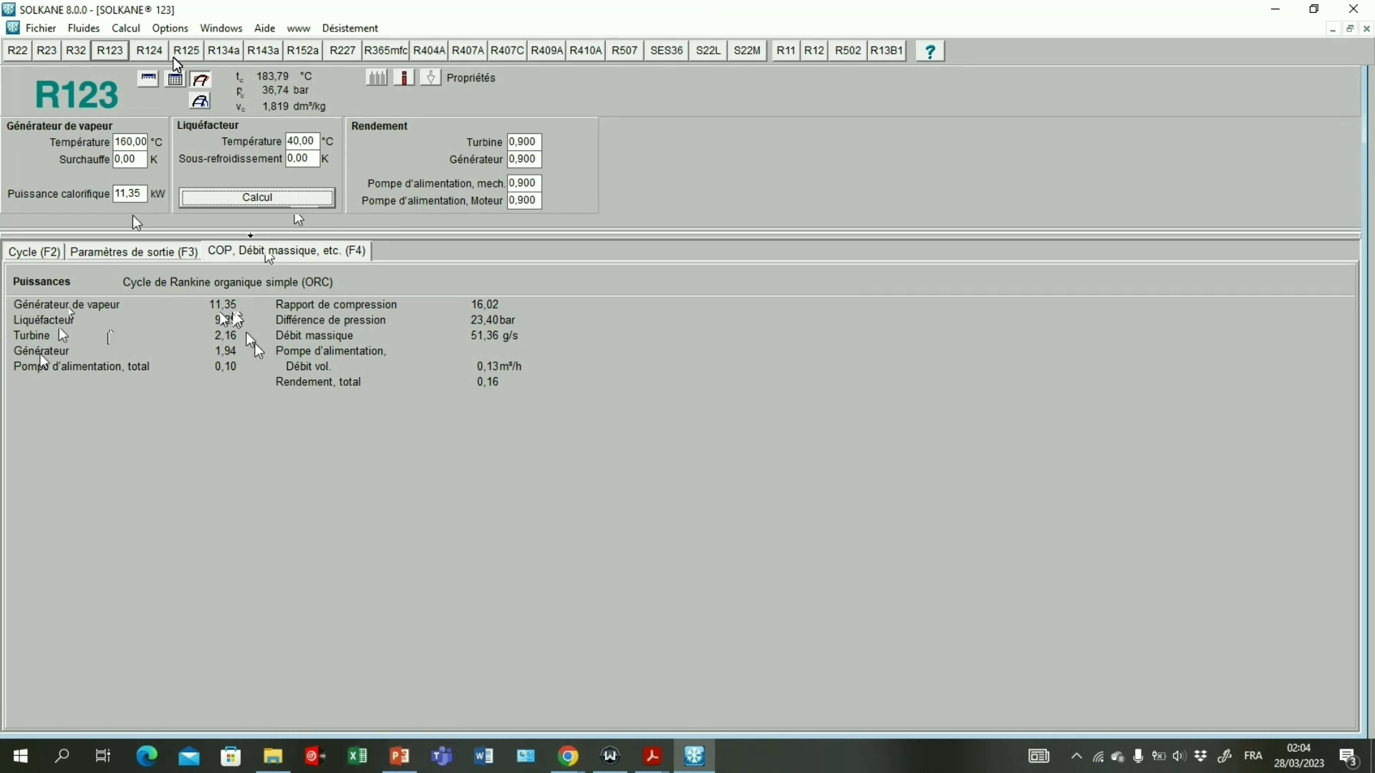
pyautogui.click(387, 764)
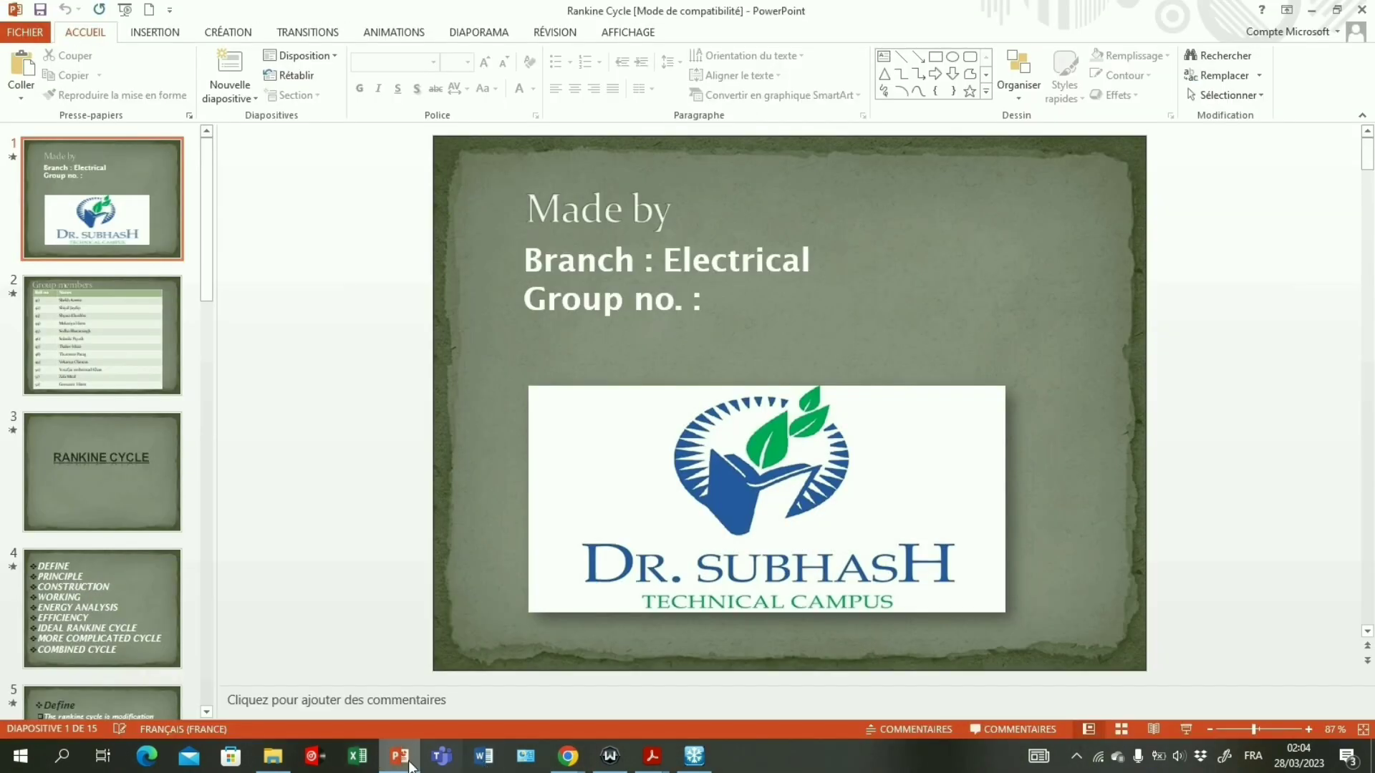
pyautogui.click(400, 759)
# - Switch to ISIBU.pdf and examine the 07:00 evaporator heat, condenser heat and turbine output in Table 7.3
pyautogui.moveTo(651, 756)
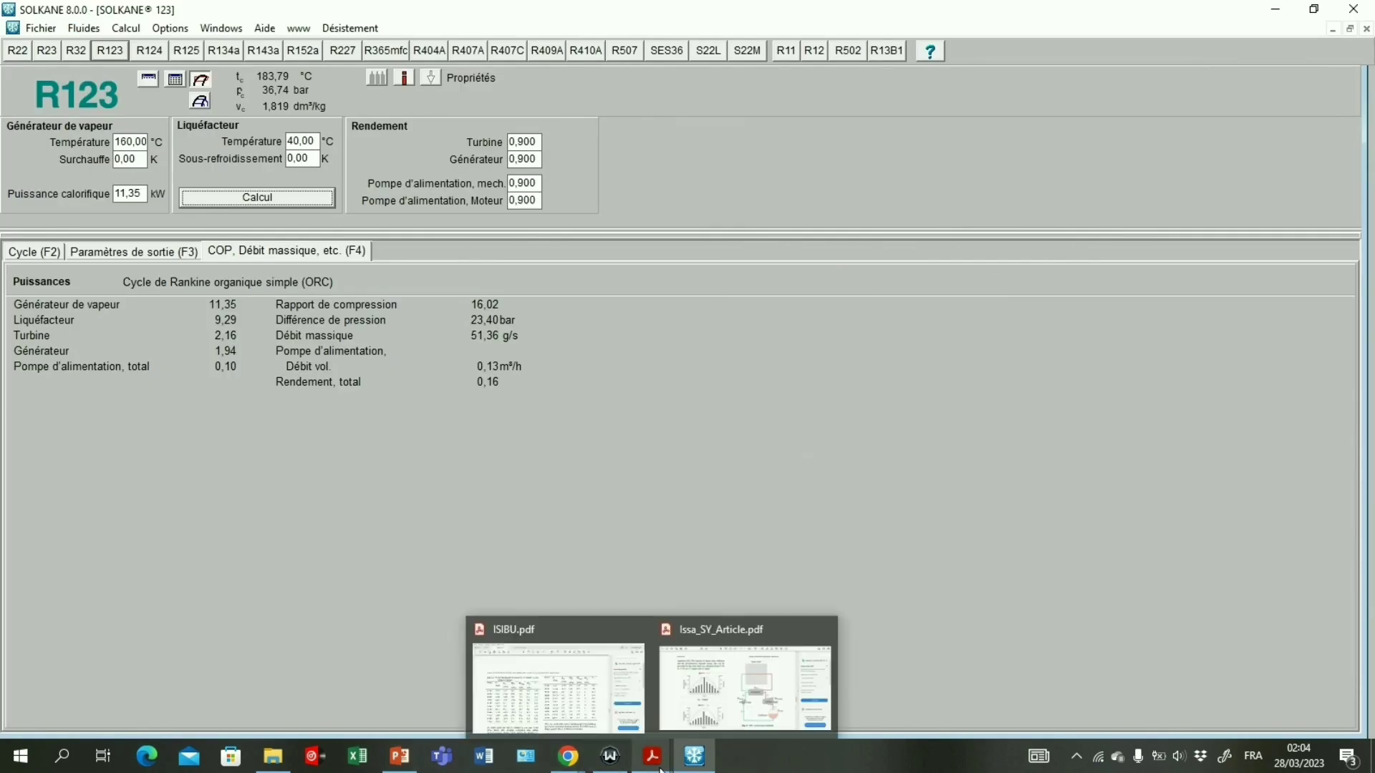
pyautogui.click(539, 669)
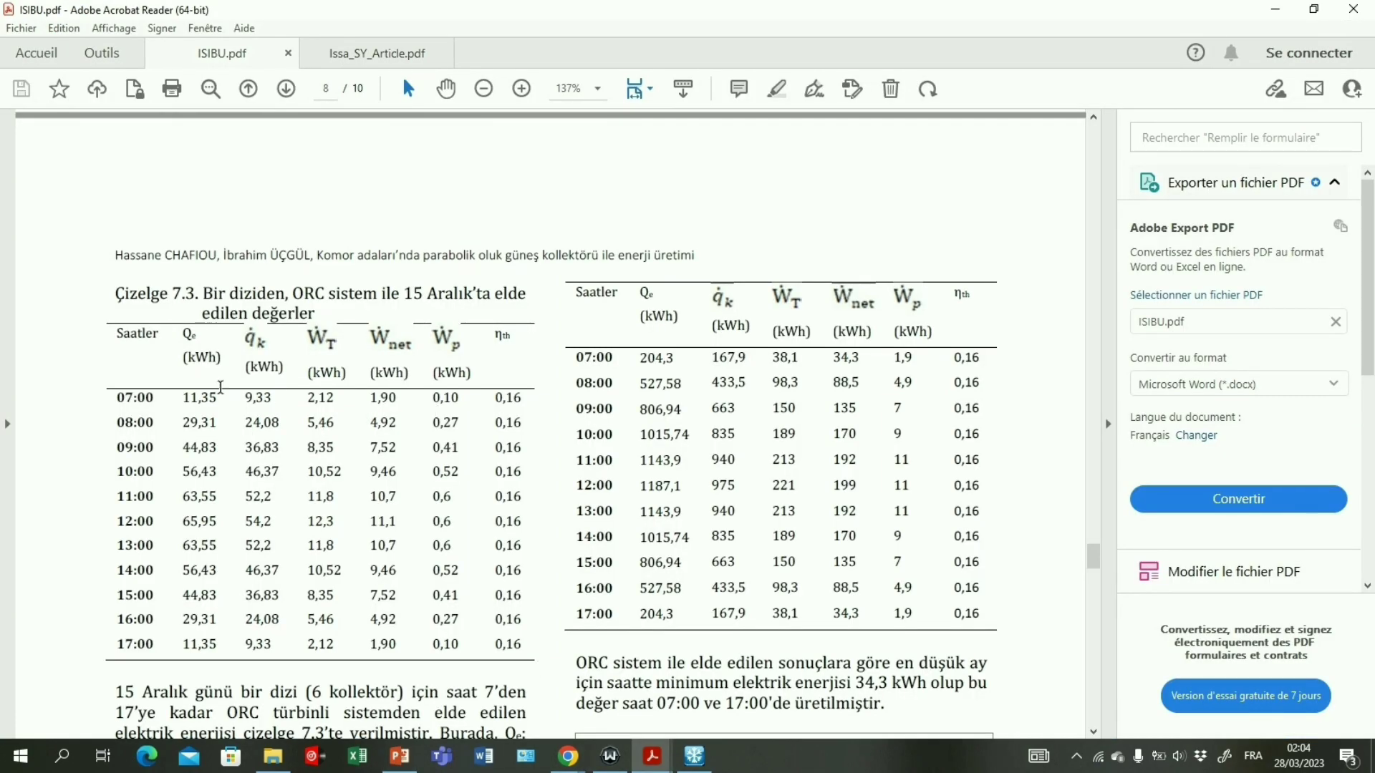
pyautogui.moveTo(275, 396); pyautogui.dragTo(184, 400)
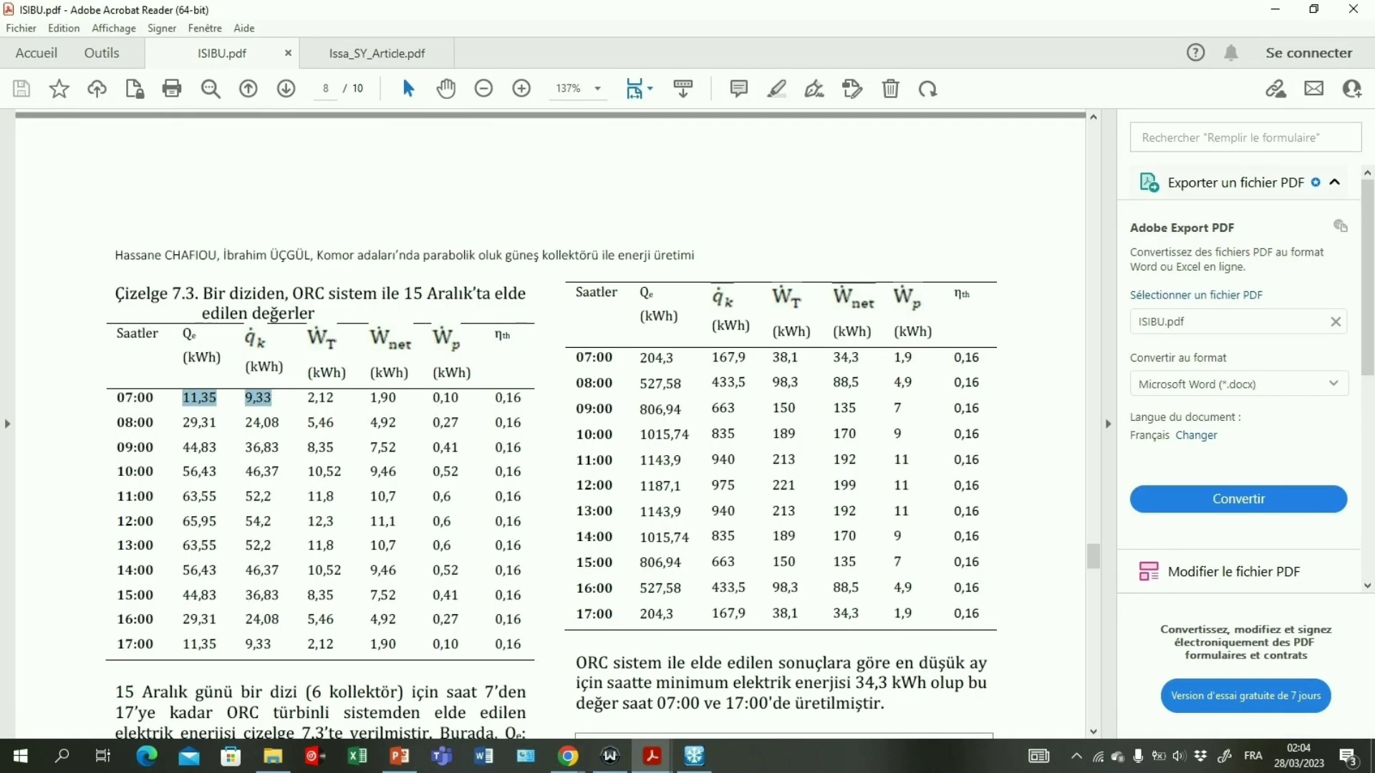
pyautogui.click(314, 408)
pyautogui.moveTo(310, 406); pyautogui.dragTo(342, 405)
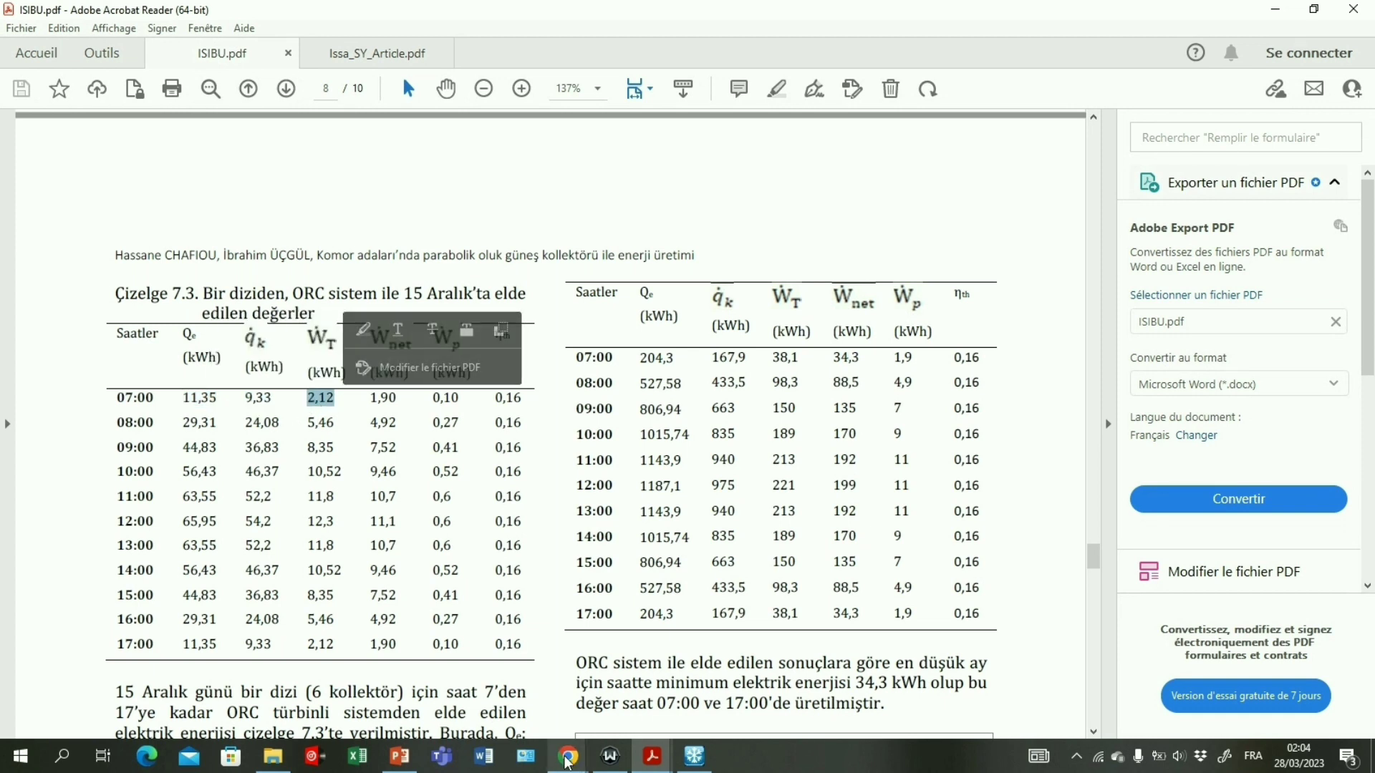
# - Compare SOLKANE's turbine and generator power results with the article's 07:00 turbine and net output values
pyautogui.click(694, 756)
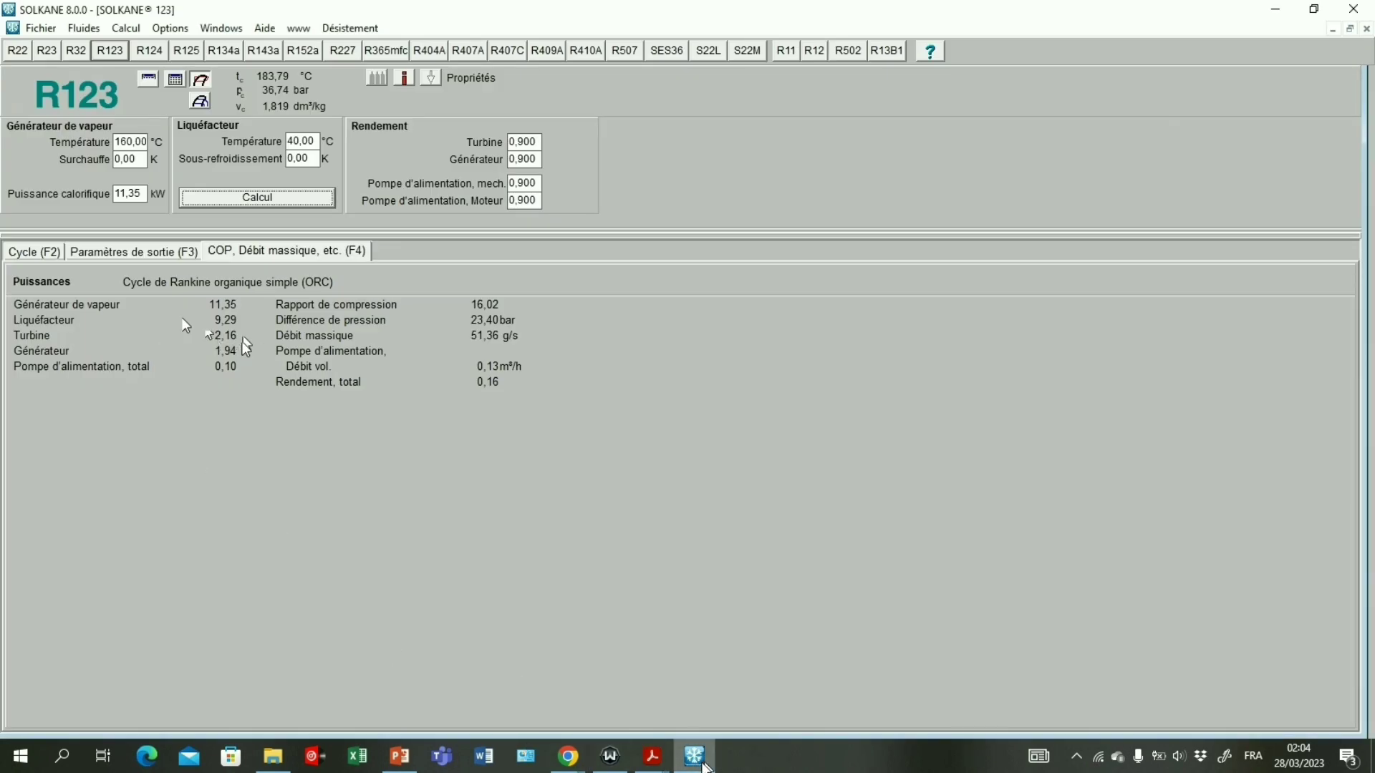
pyautogui.hotkey('alt', 'Tab')
pyautogui.moveTo(370, 399); pyautogui.dragTo(425, 405)
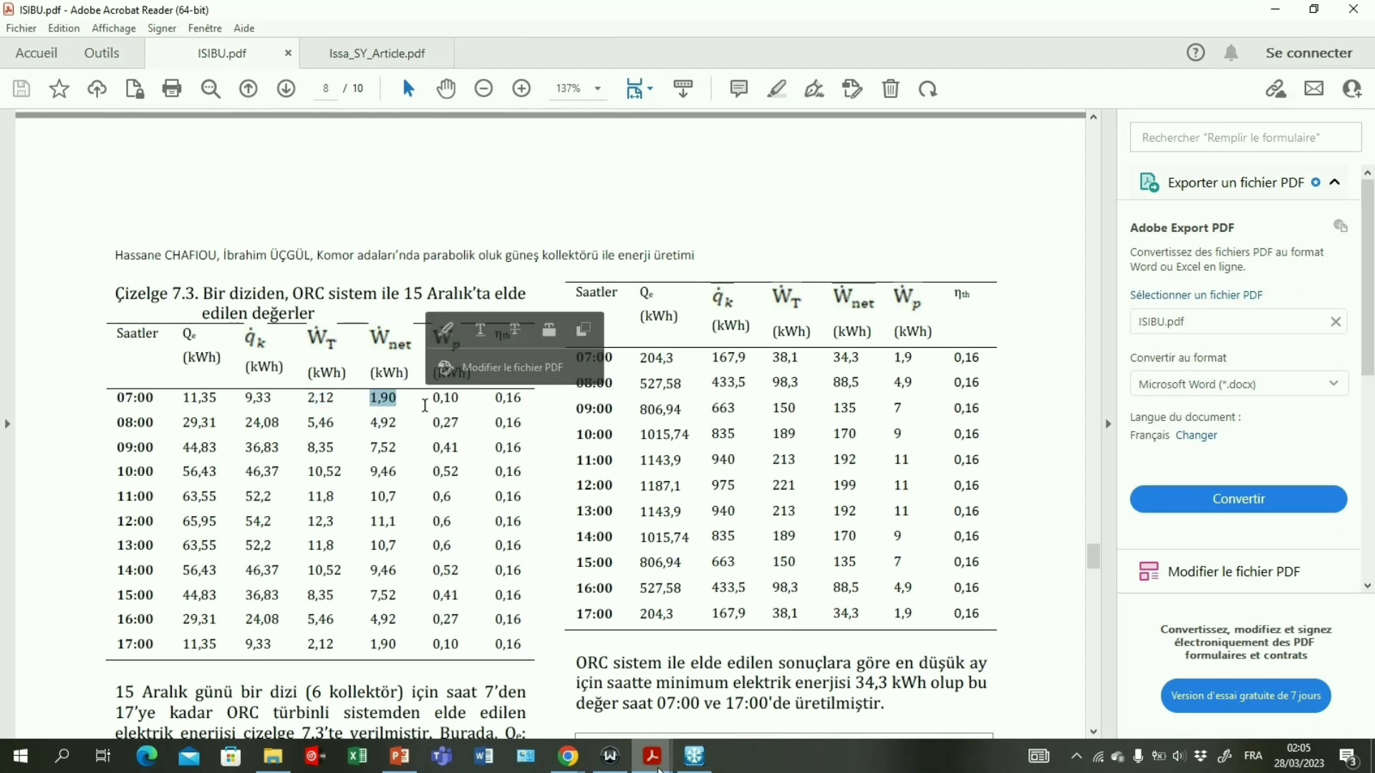
pyautogui.click(694, 756)
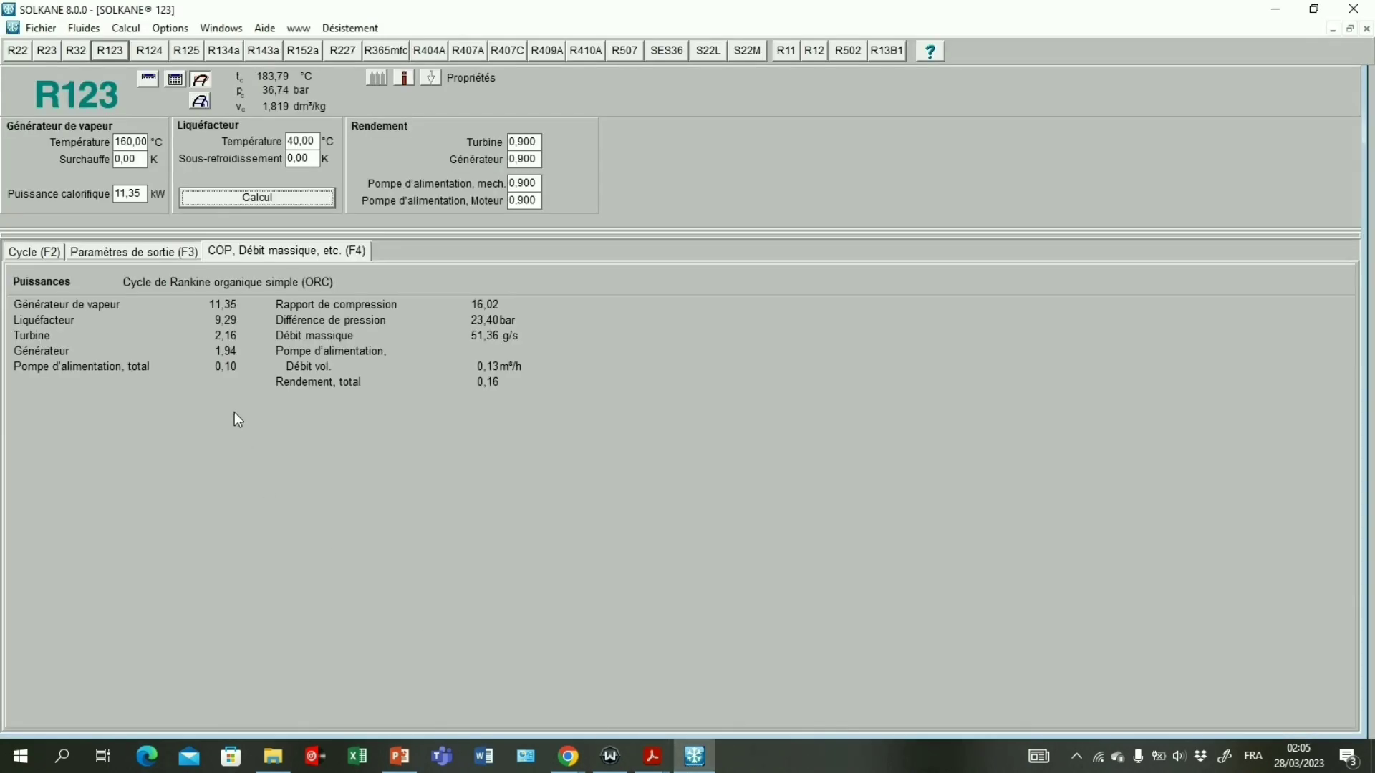
# - Compare SOLKANE's feed pump power and total efficiency with the 07:00 pump and efficiency values in ISIBU.pdf's Table 7.3
pyautogui.click(692, 763)
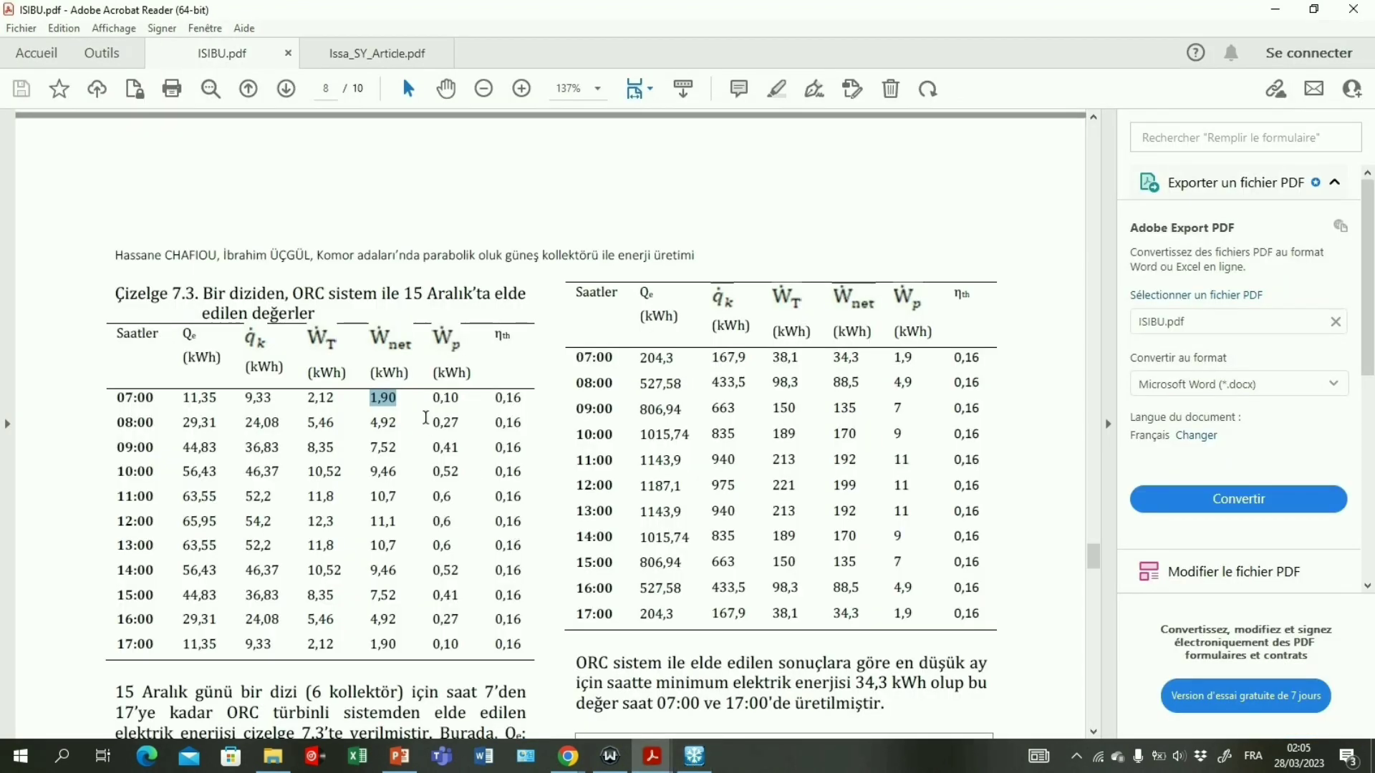
pyautogui.doubleClick(444, 398)
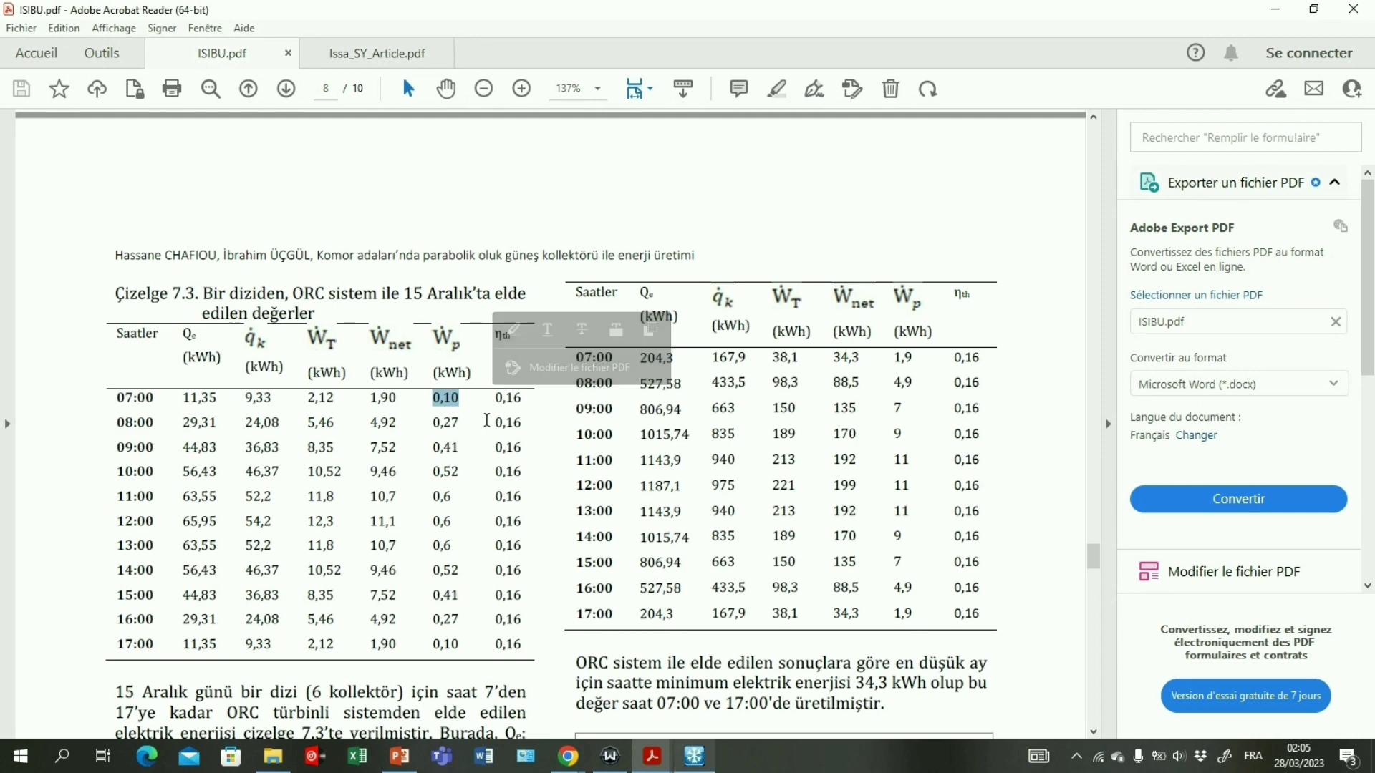
pyautogui.moveTo(714, 768)
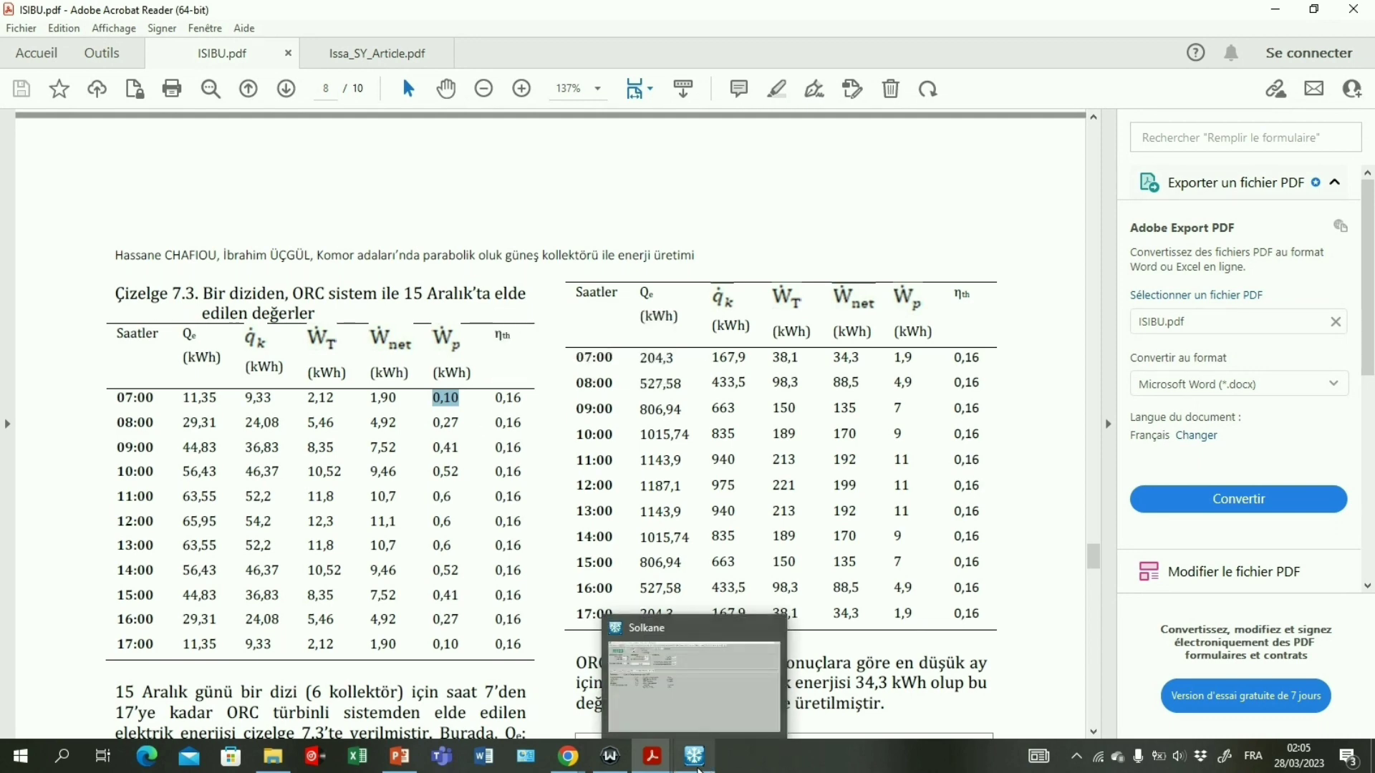
pyautogui.click(698, 768)
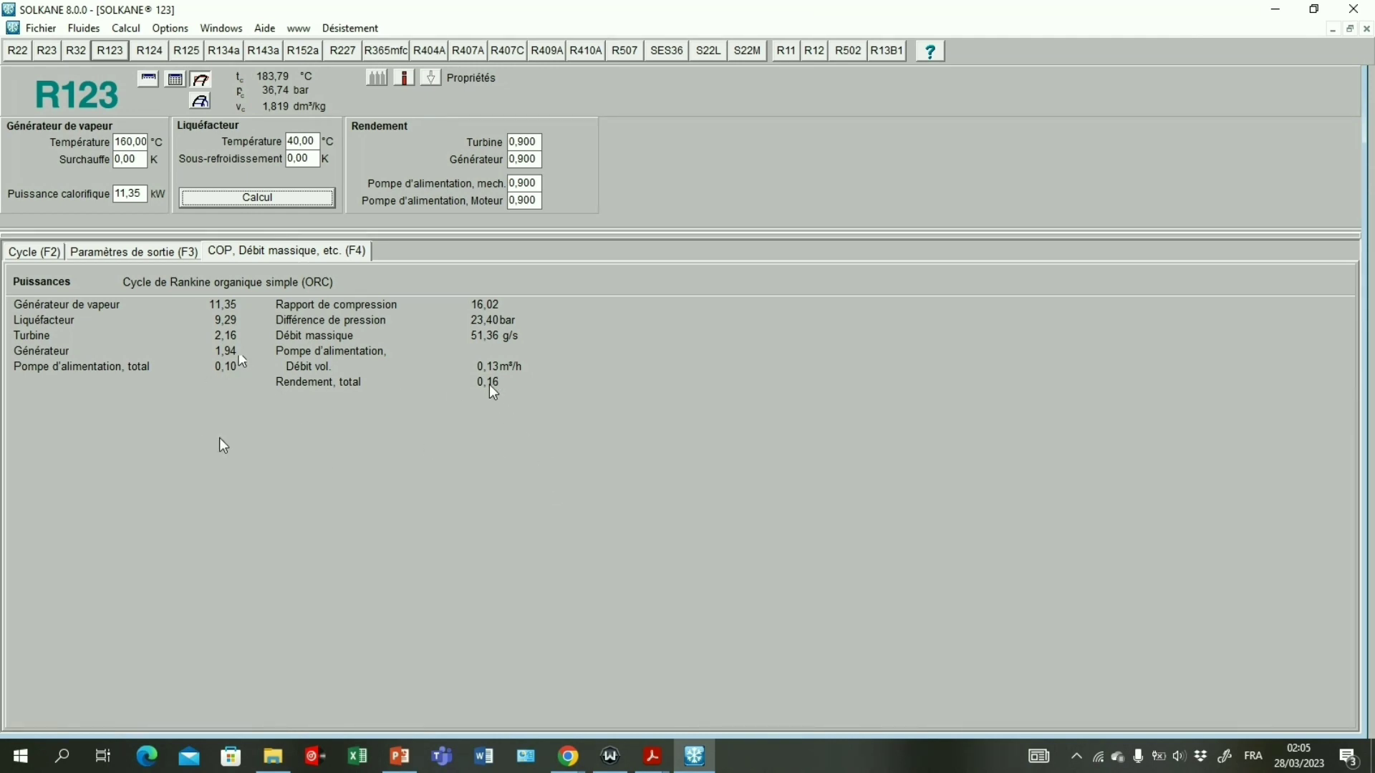
pyautogui.click(700, 766)
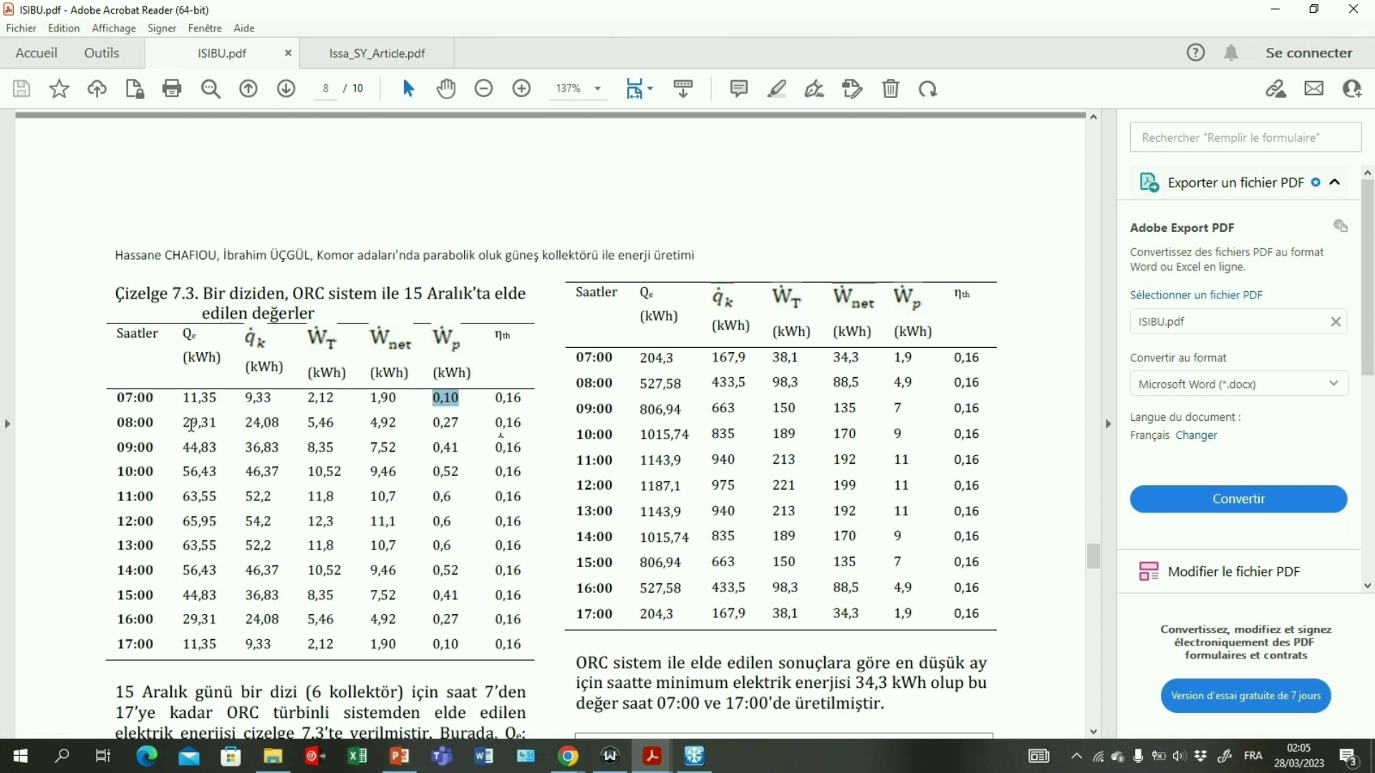
pyautogui.hotkey('alt', 'Tab')
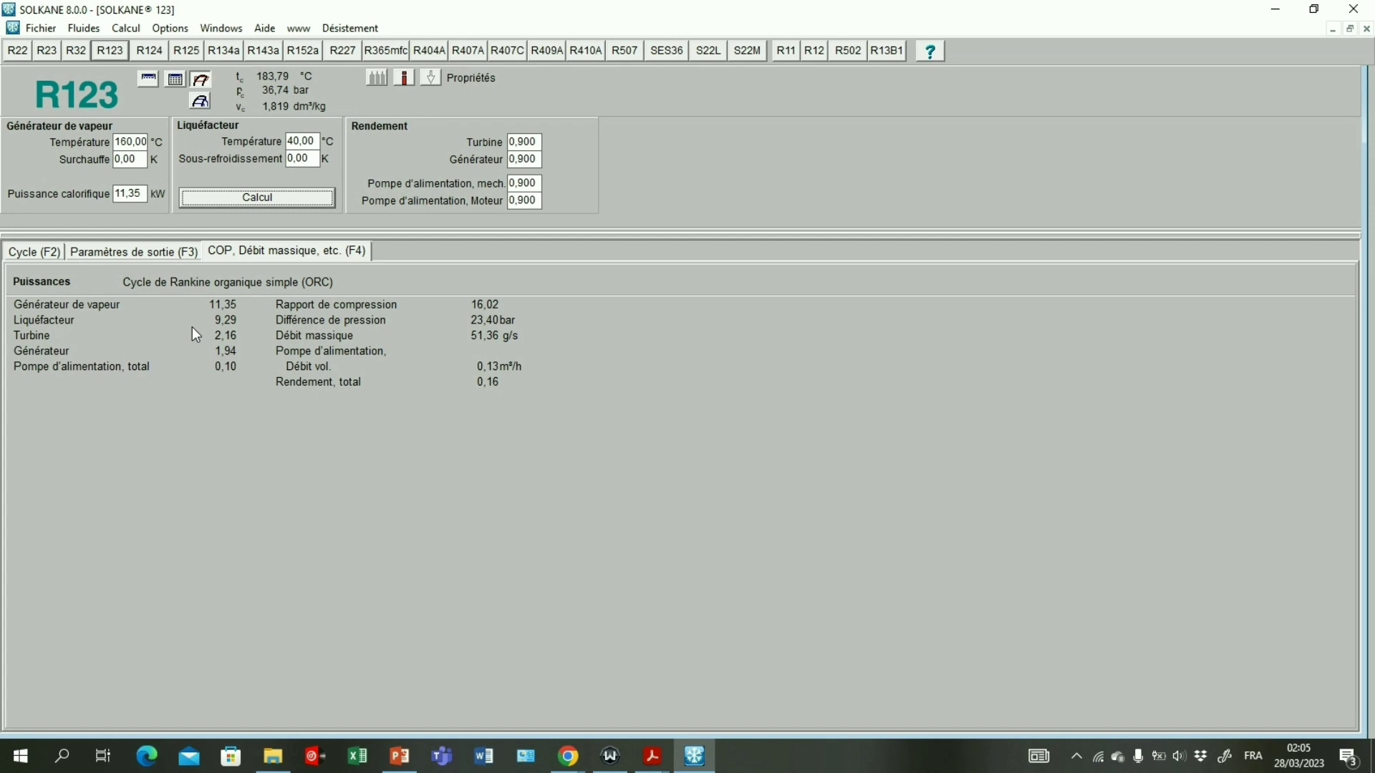
pyautogui.hotkey('alt', 'Tab')
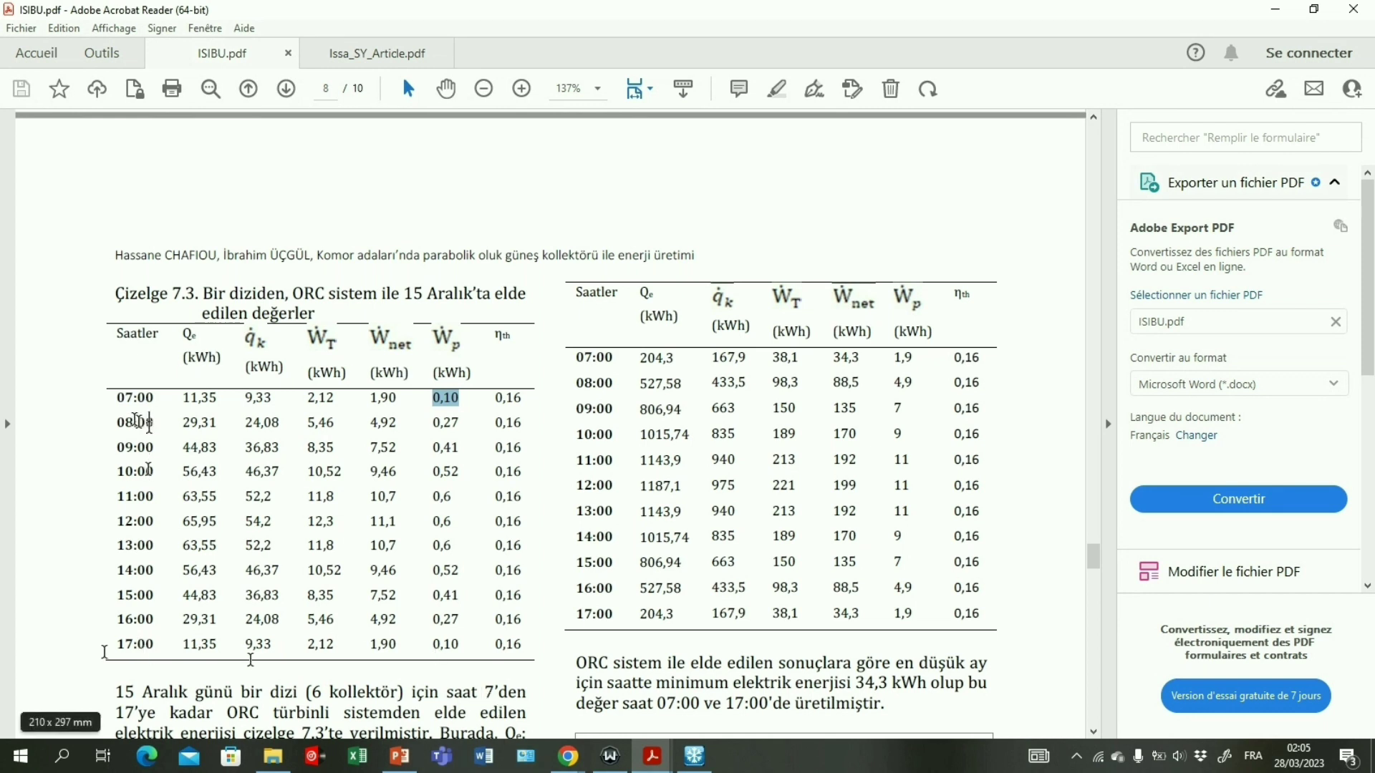
# - Look up the 12:00 evaporator heat in the article's Table 7.3 and return to SOLKANE
pyautogui.click(521, 520)
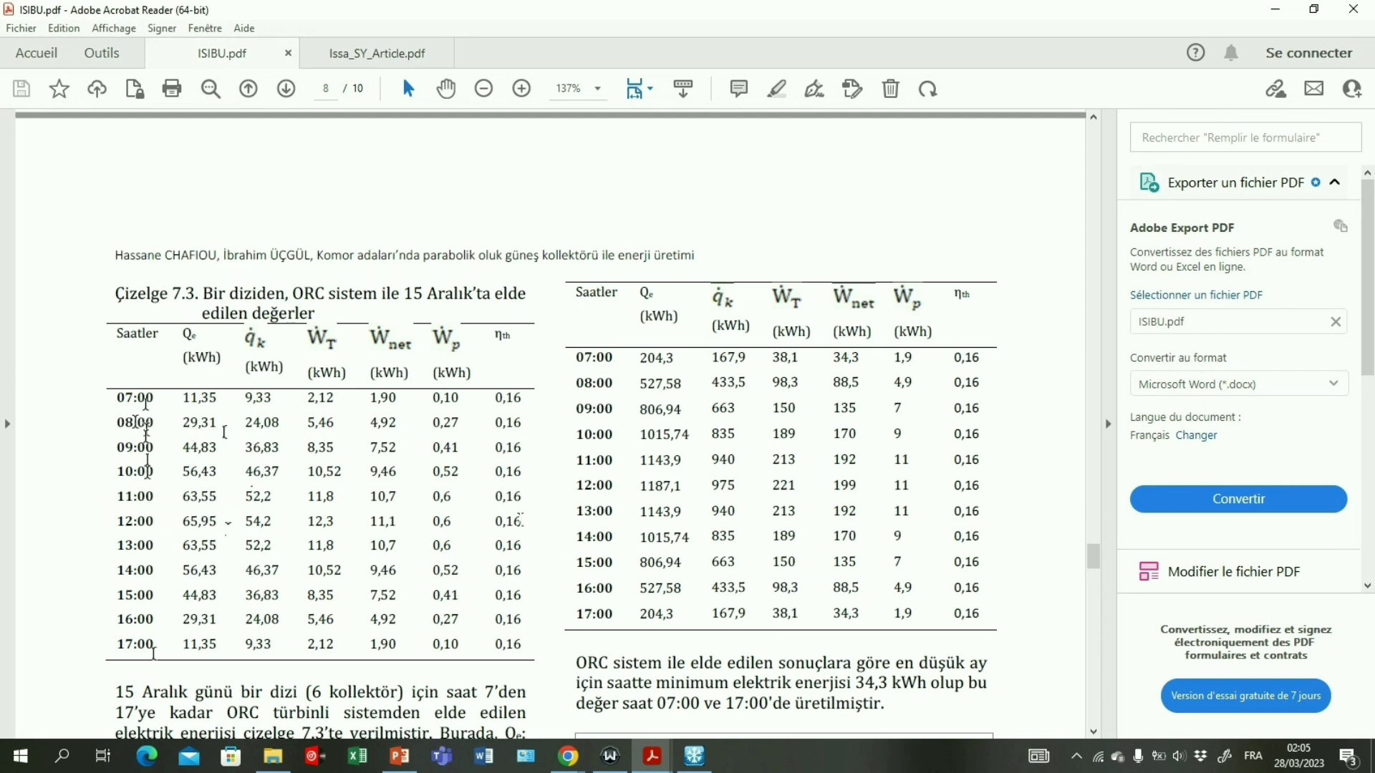
pyautogui.moveTo(215, 527); pyautogui.dragTo(180, 530)
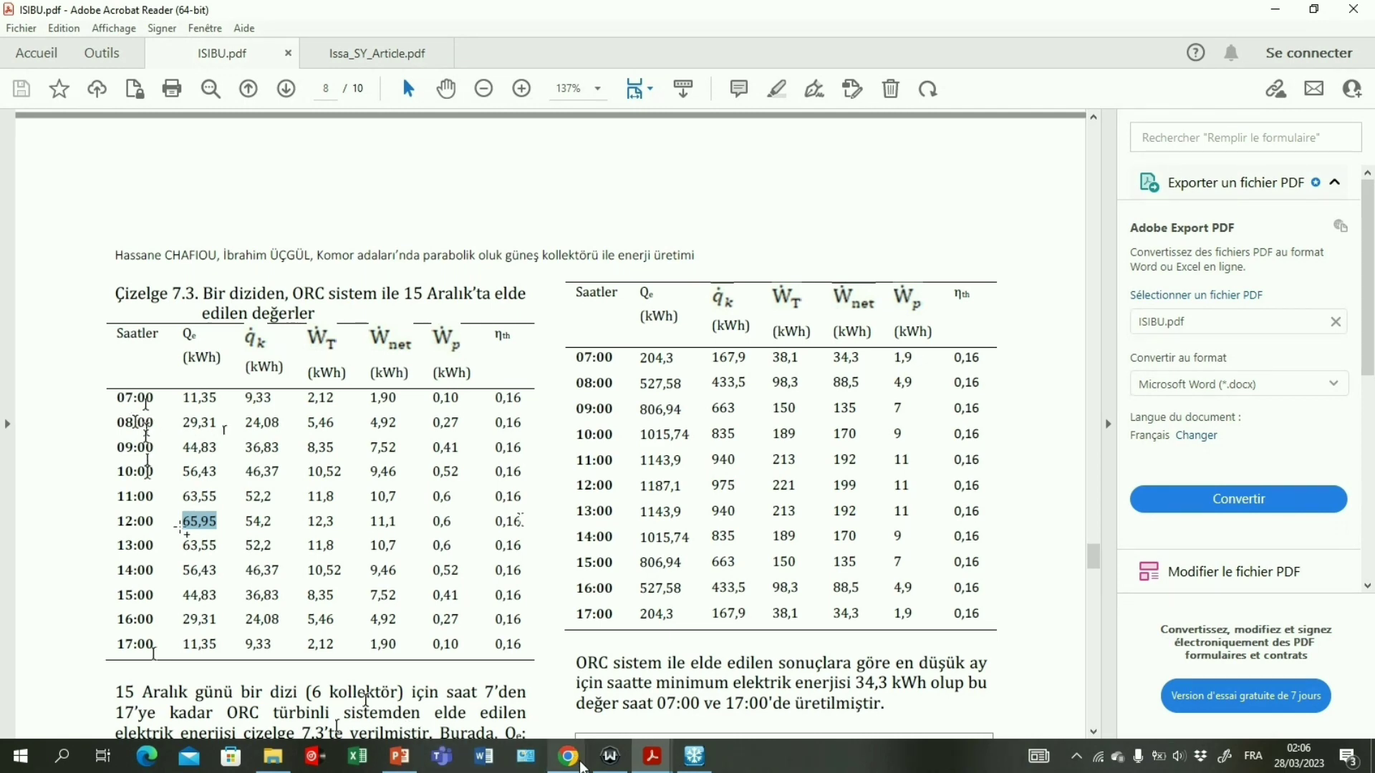
pyautogui.click(692, 757)
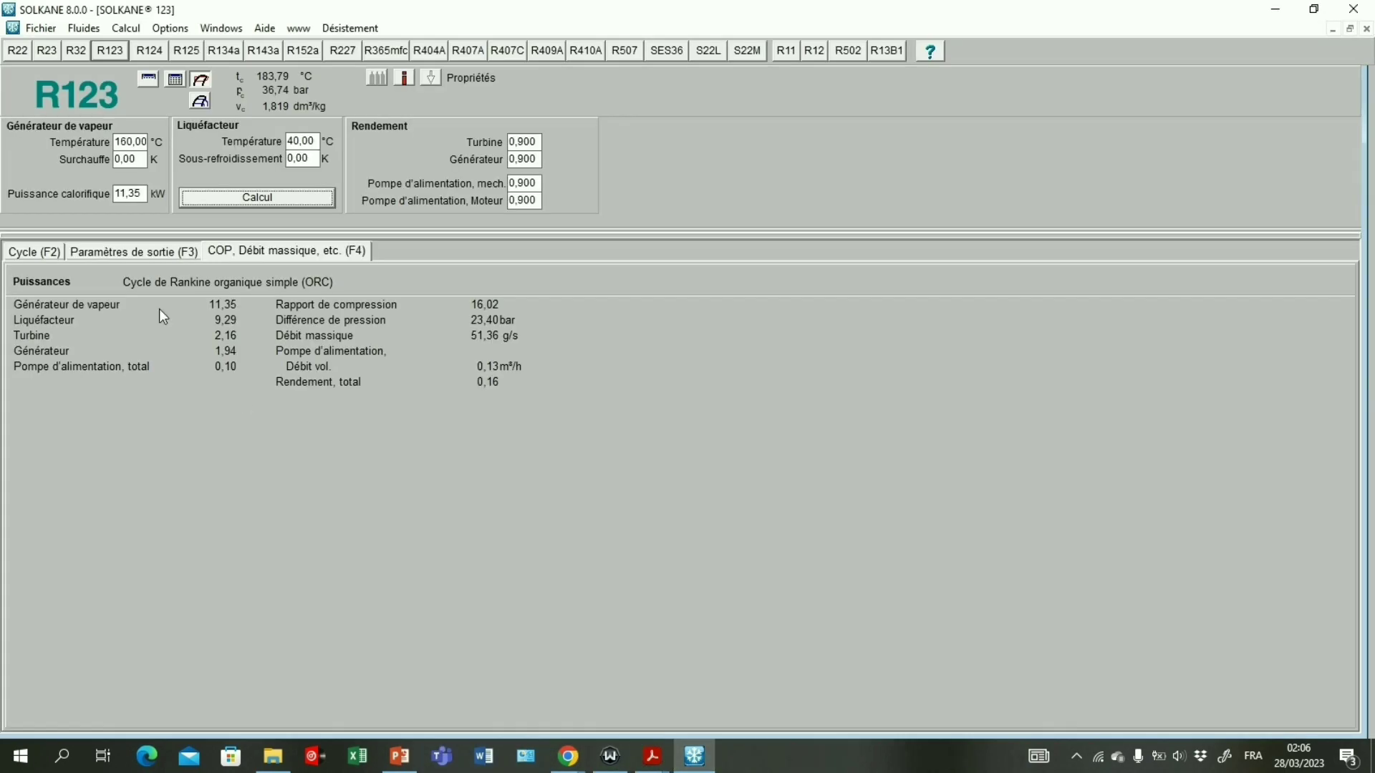
pyautogui.click(40, 29)
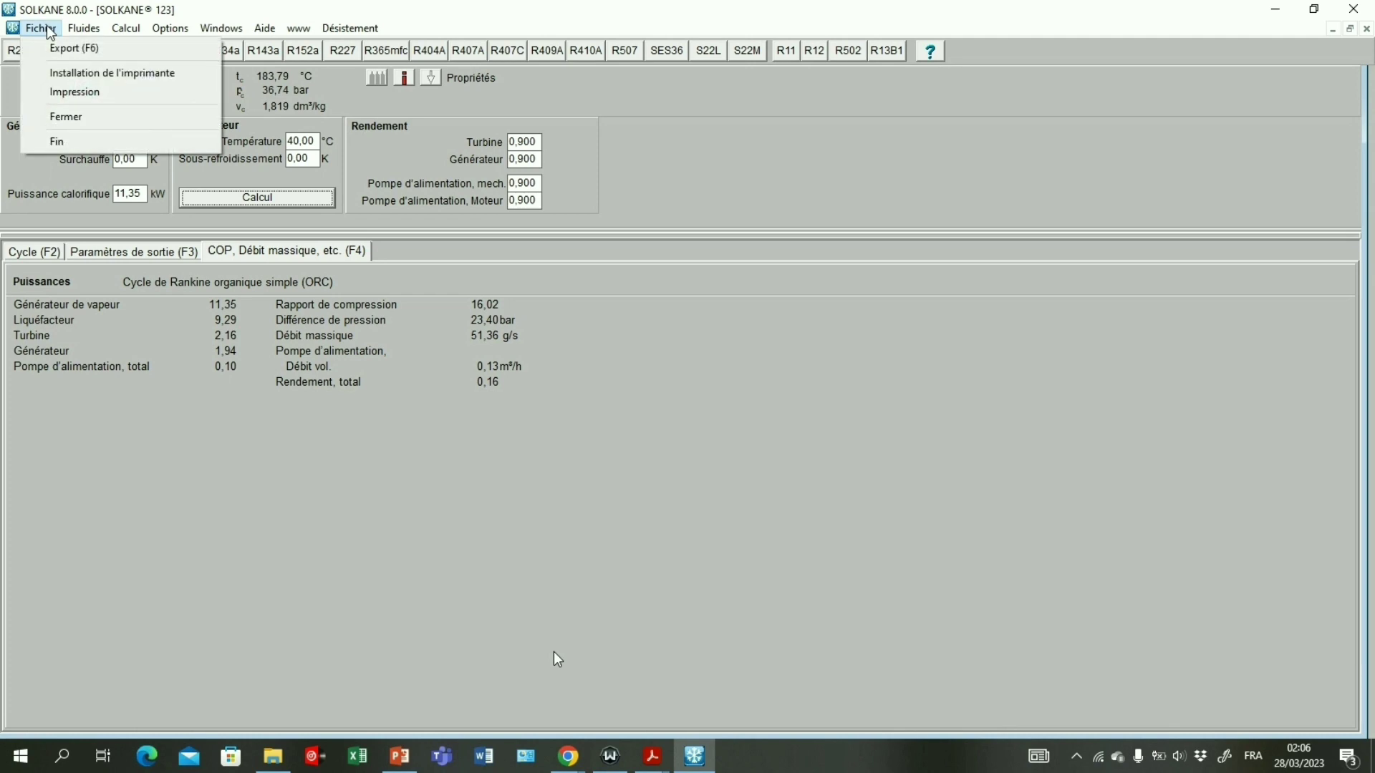
pyautogui.click(93, 98)
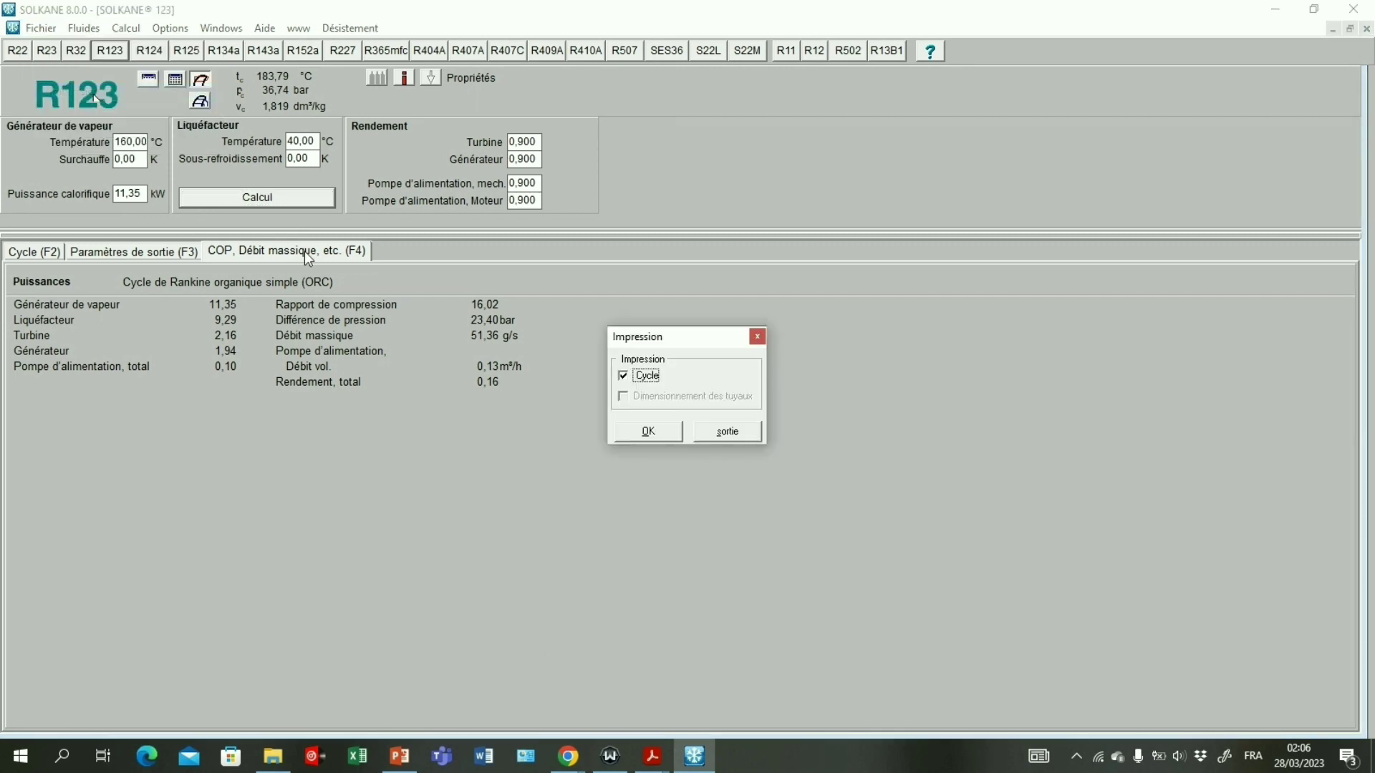
pyautogui.click(756, 337)
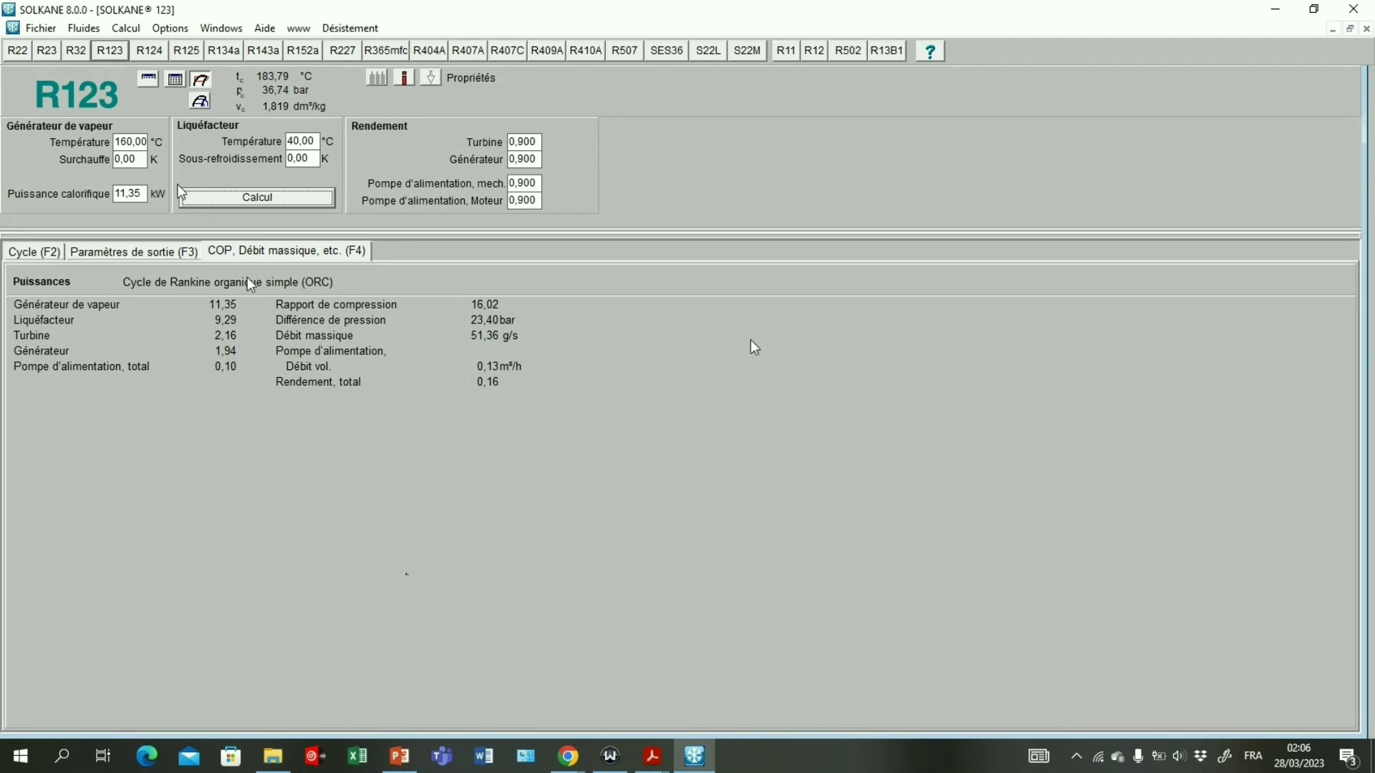
# - Set the heat input (Puissance calorifique) to 65,95 kW, the article's 12:00 value, and recalculate the ORC cycle
pyautogui.doubleClick(136, 194)
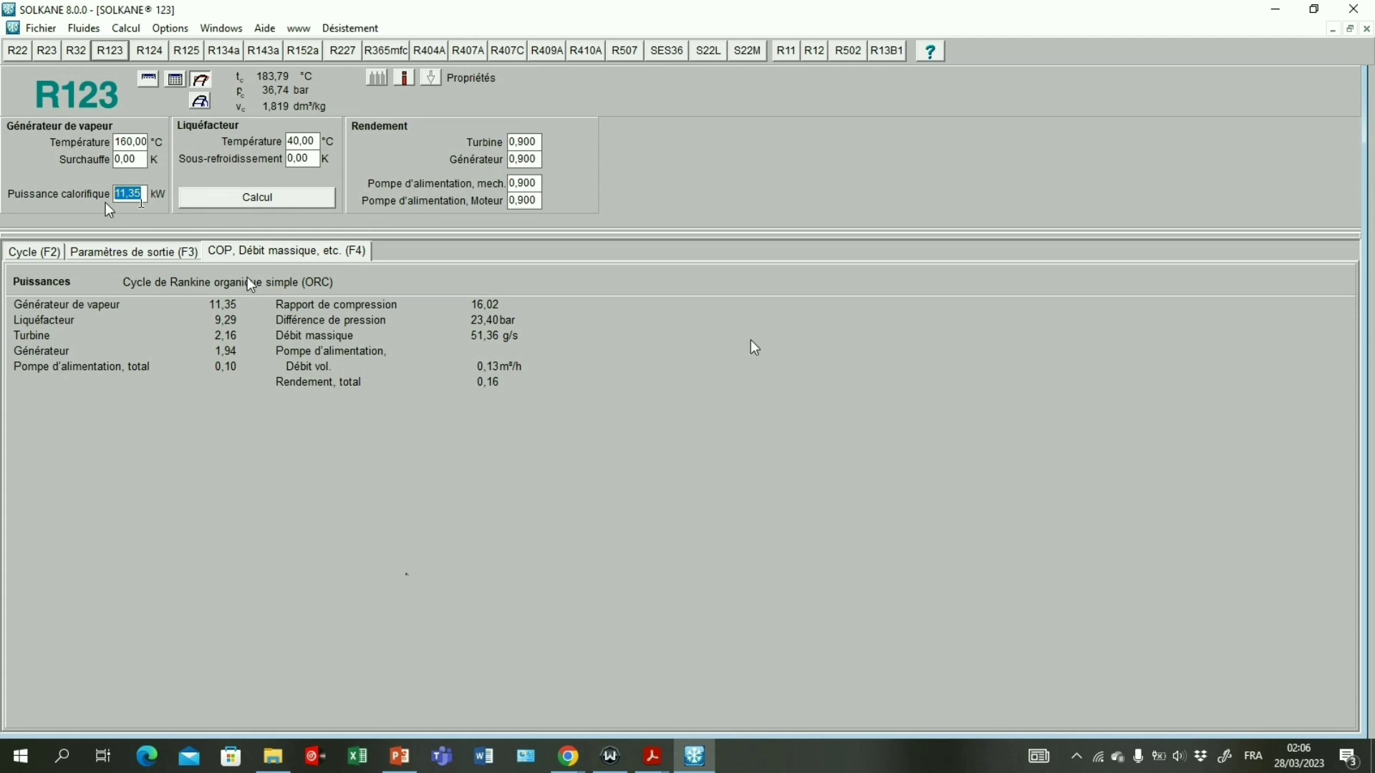
pyautogui.press('BackSpace')
pyautogui.write('6')
pyautogui.write('5')
pyautogui.write('?')
pyautogui.press('BackSpace')
pyautogui.write(',')
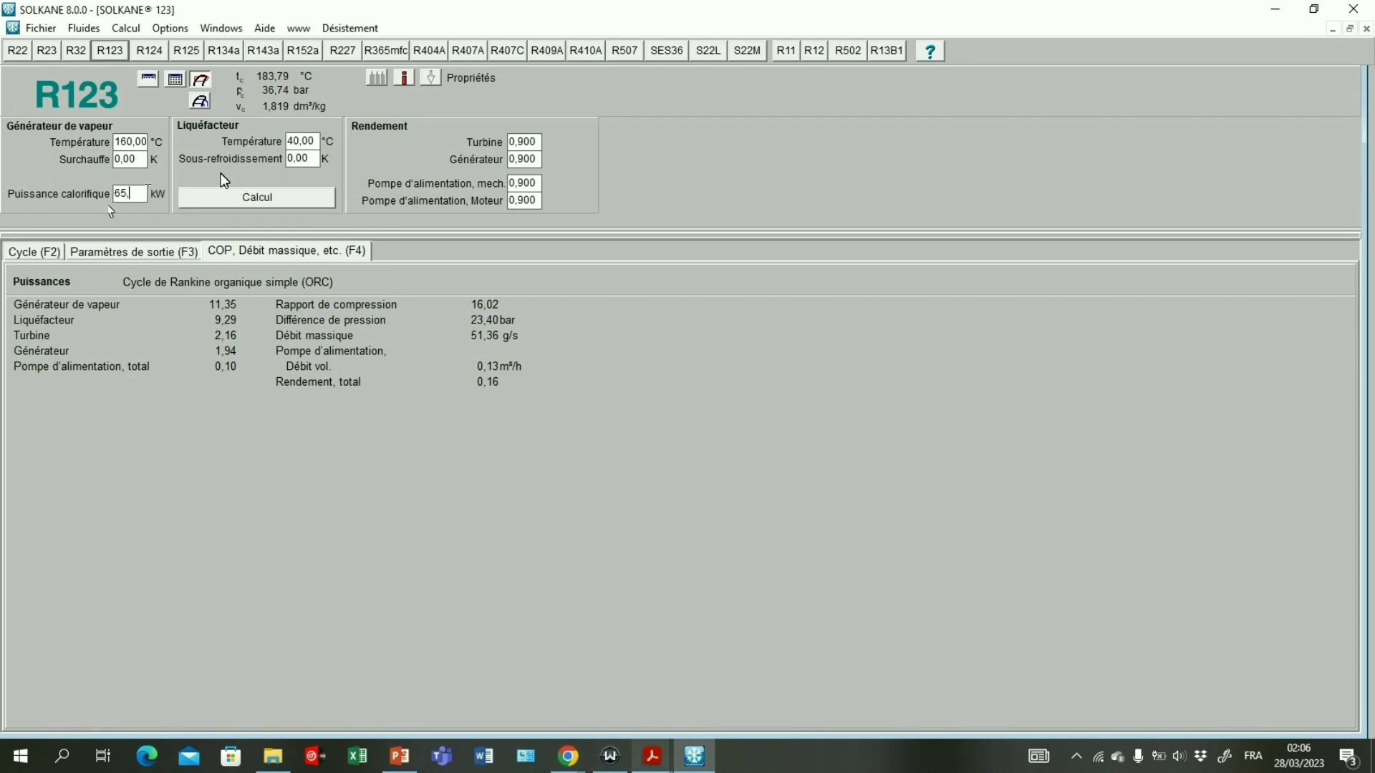
pyautogui.moveTo(649, 758)
pyautogui.click(567, 711)
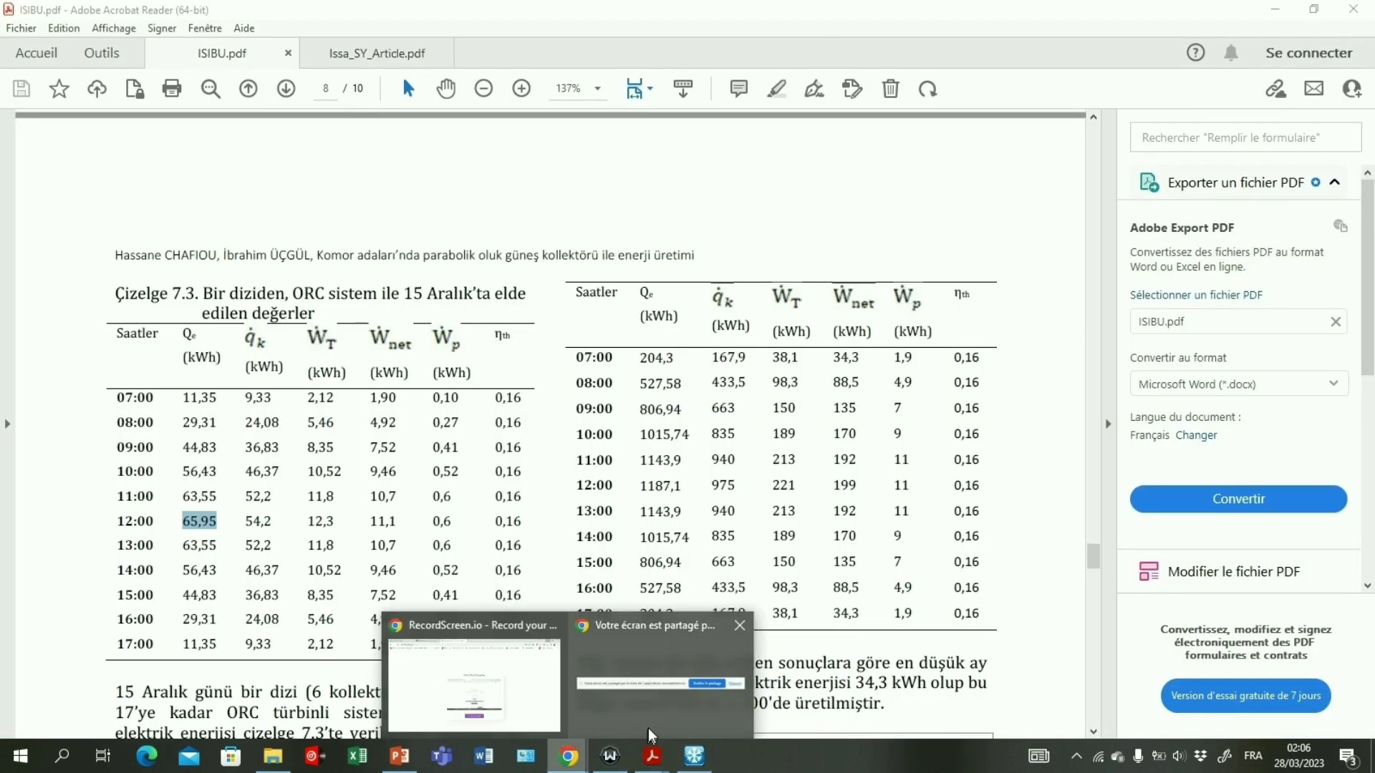
pyautogui.click(694, 756)
pyautogui.write('0')
pyautogui.press('BackSpace')
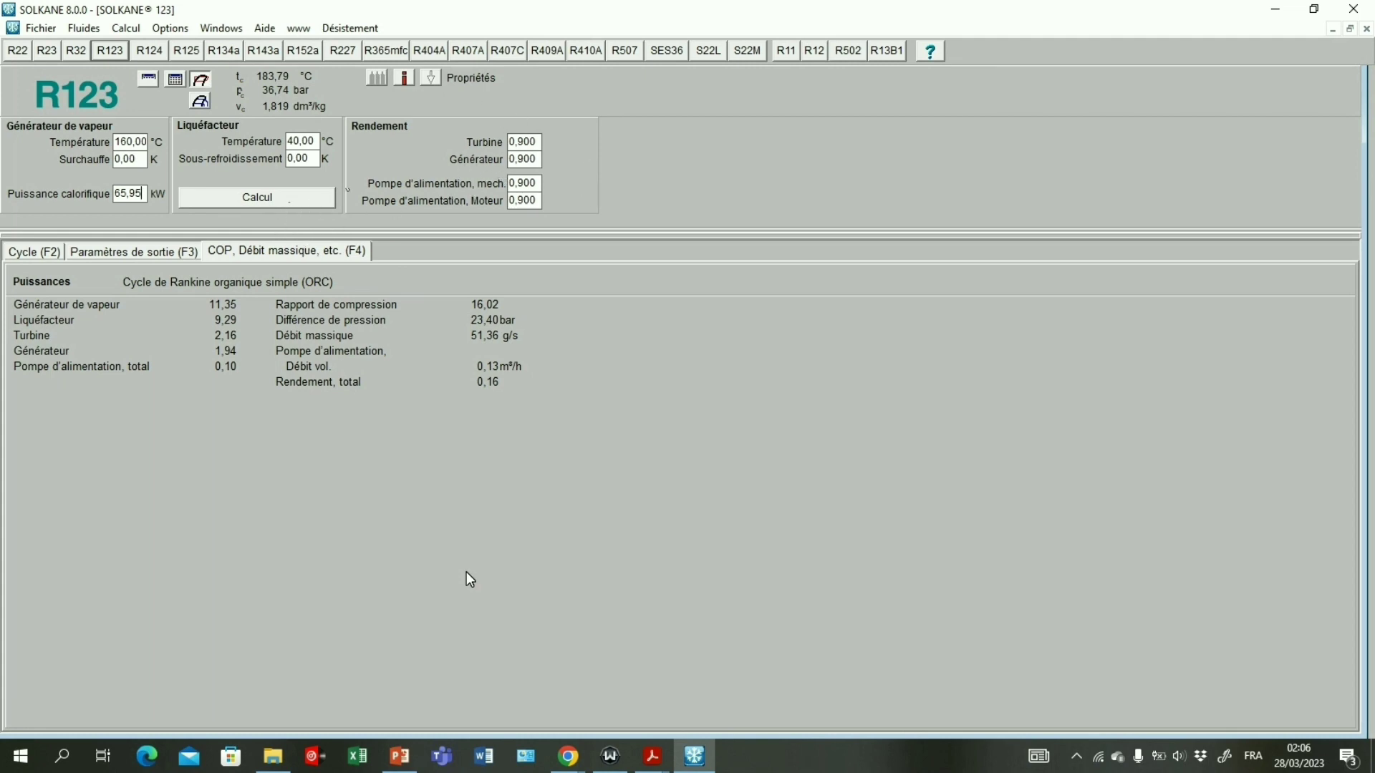
pyautogui.click(298, 202)
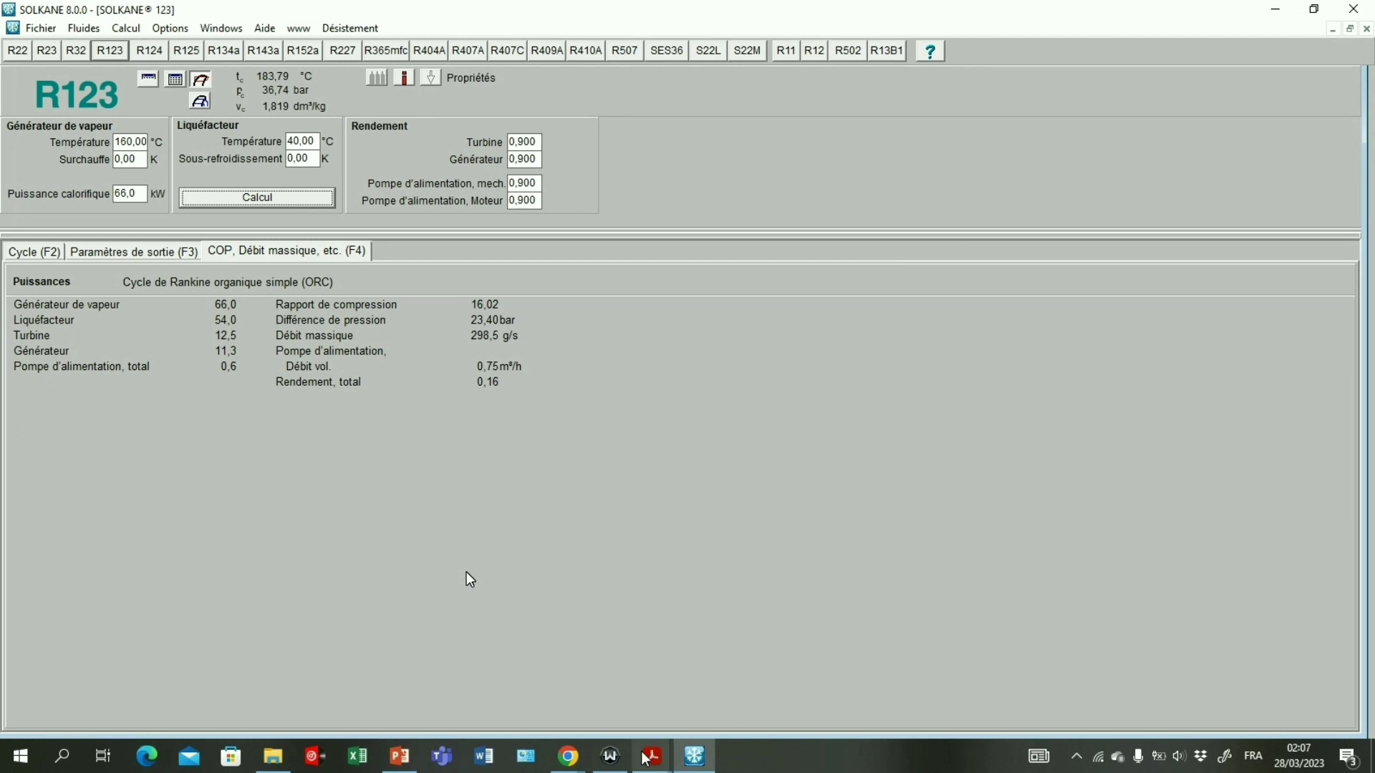
# - Switch to ISIBU.pdf and compare the 12:00 pump power in Table 7.3 with SOLKANE's recalculated feed pump result
pyautogui.moveTo(652, 756)
pyautogui.click(610, 713)
pyautogui.click(609, 712)
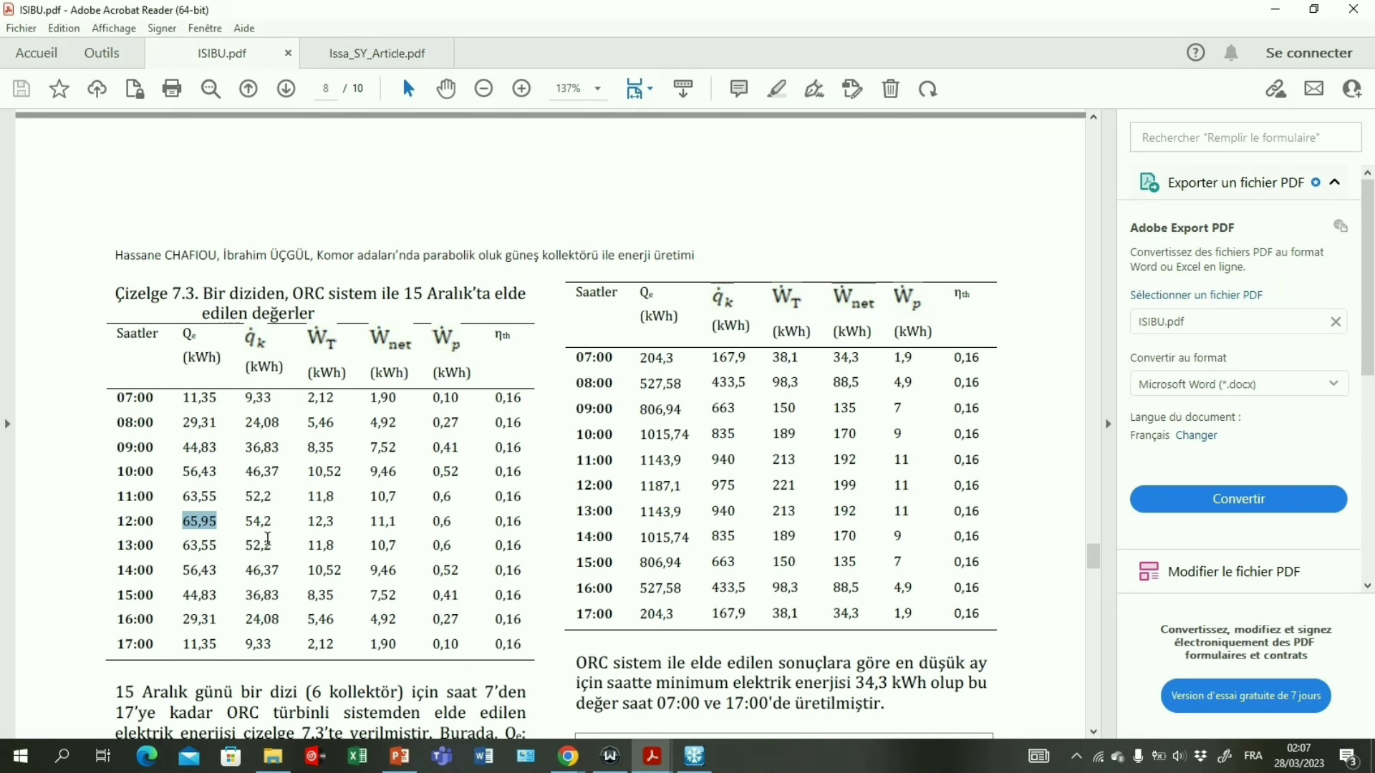
pyautogui.moveTo(430, 523); pyautogui.dragTo(478, 521)
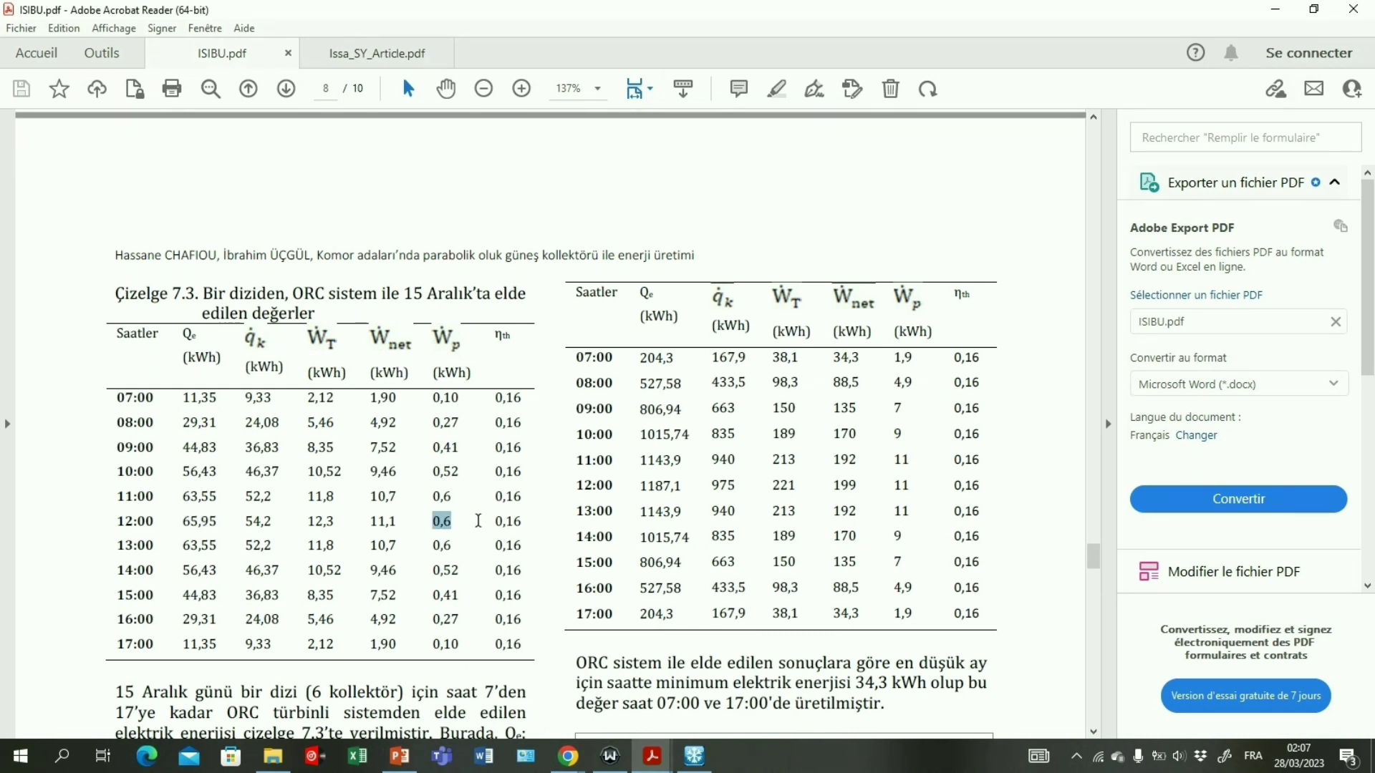
pyautogui.click(653, 754)
pyautogui.click(691, 756)
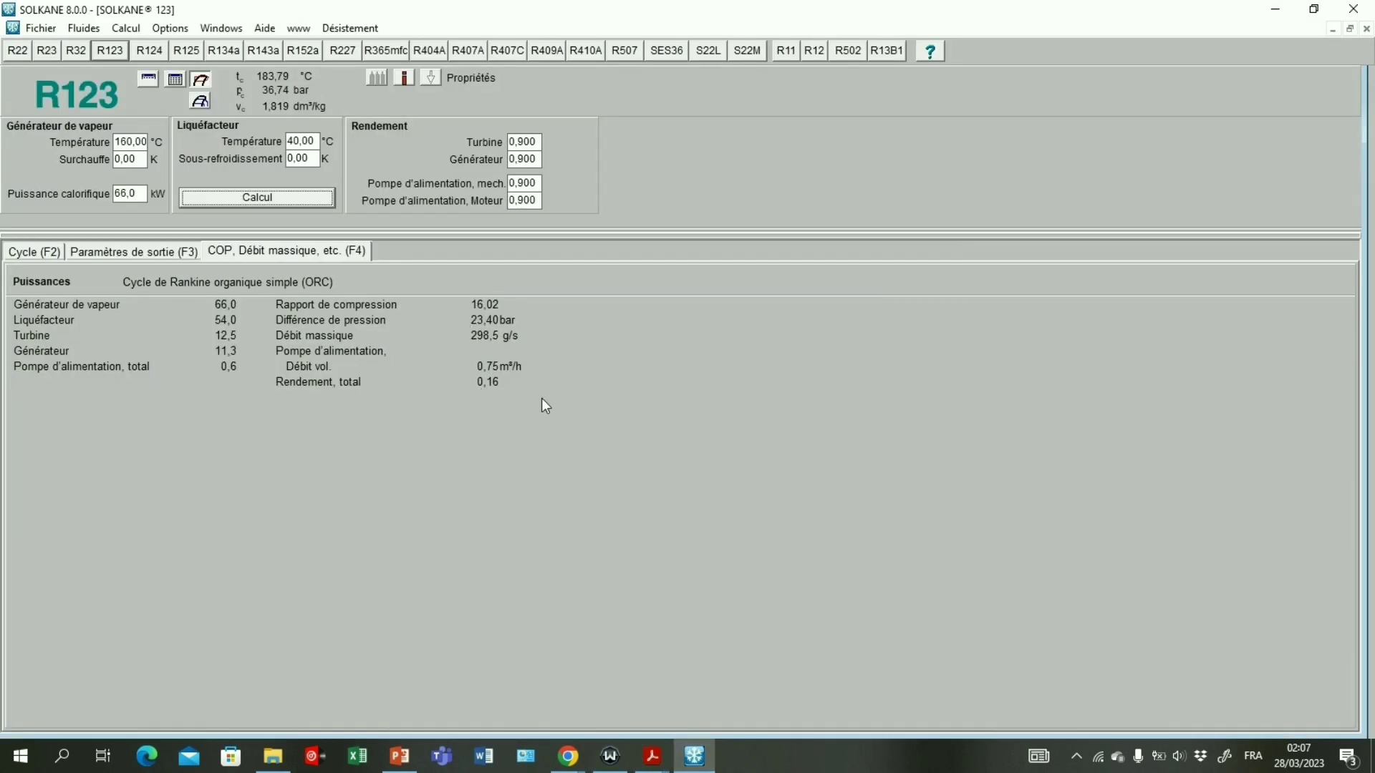
pyautogui.hotkey('alt', 'Tab')
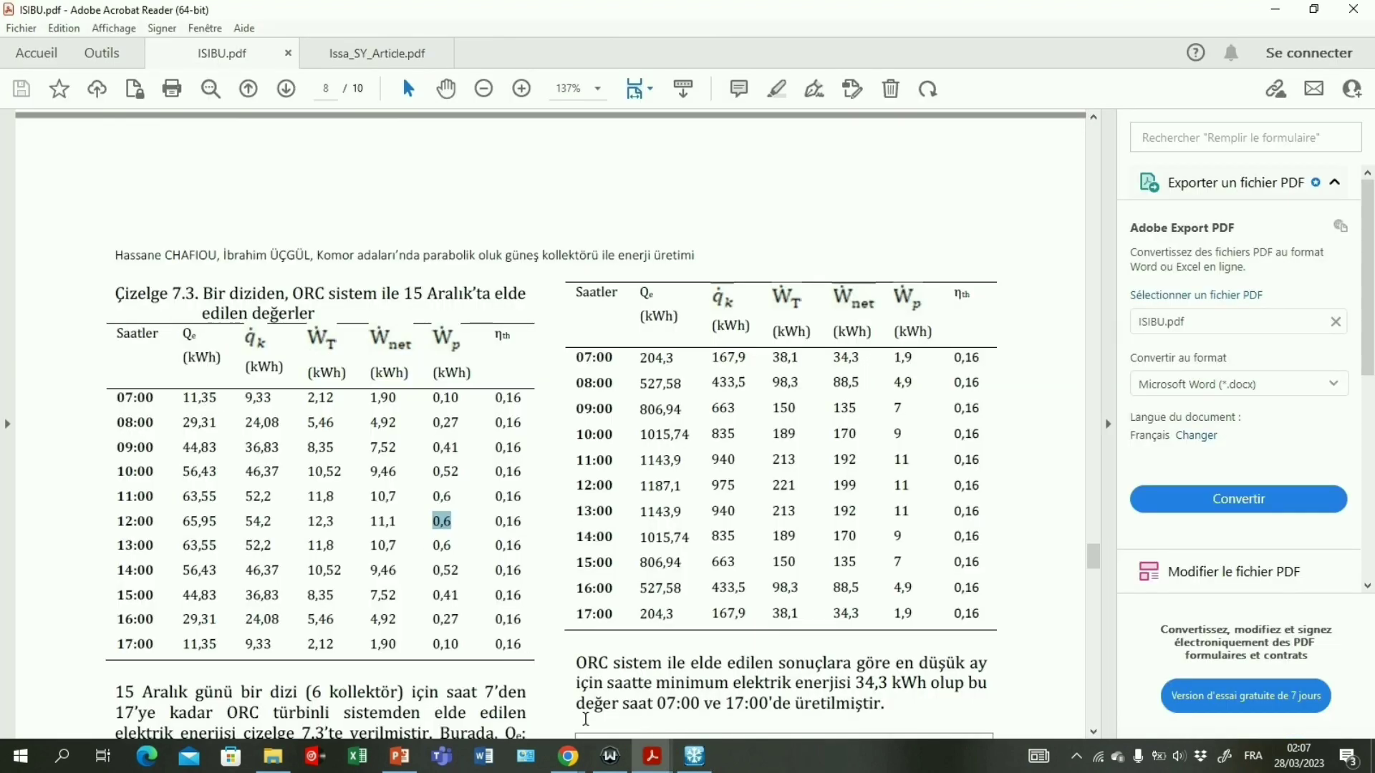
pyautogui.click(693, 756)
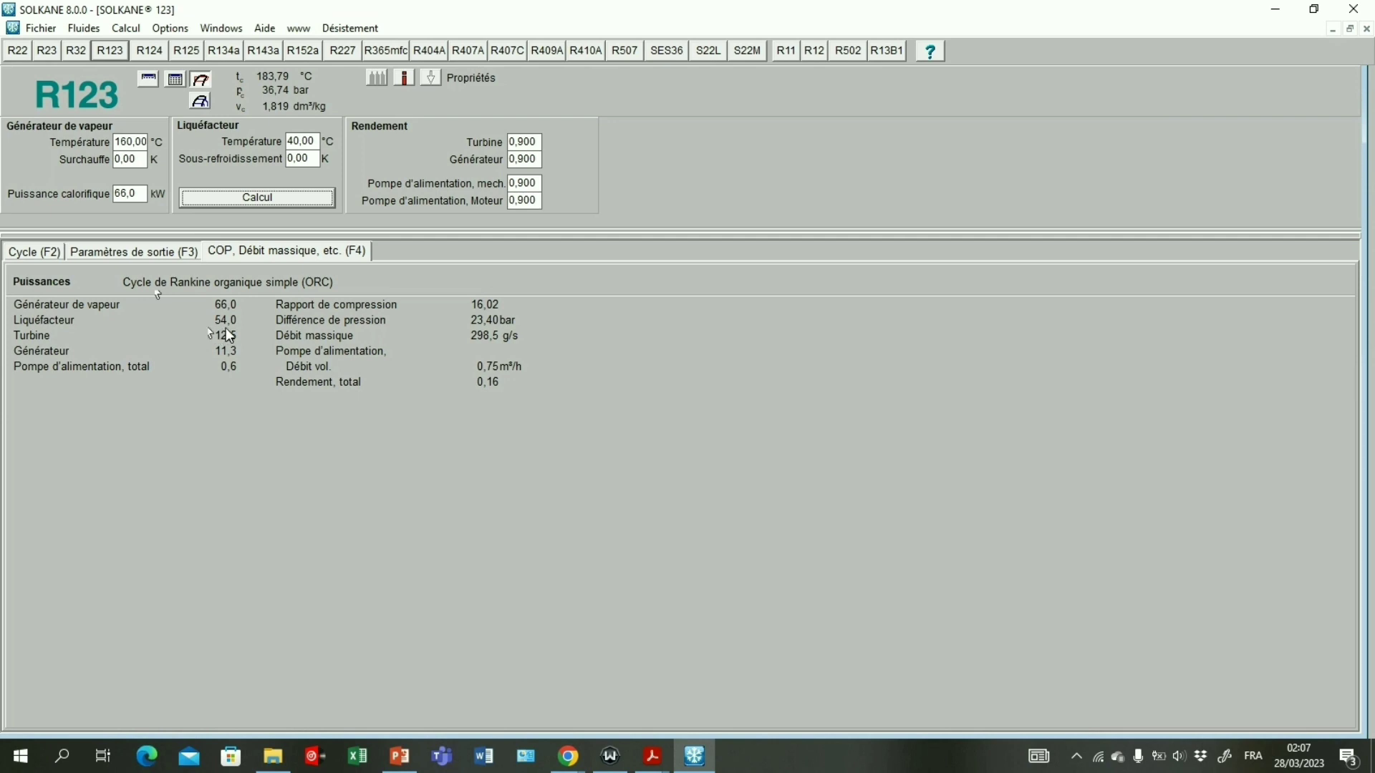
# - Compare the article's 12:00 condenser heat and turbine output with SOLKANE's condenser and turbine power results
pyautogui.click(652, 756)
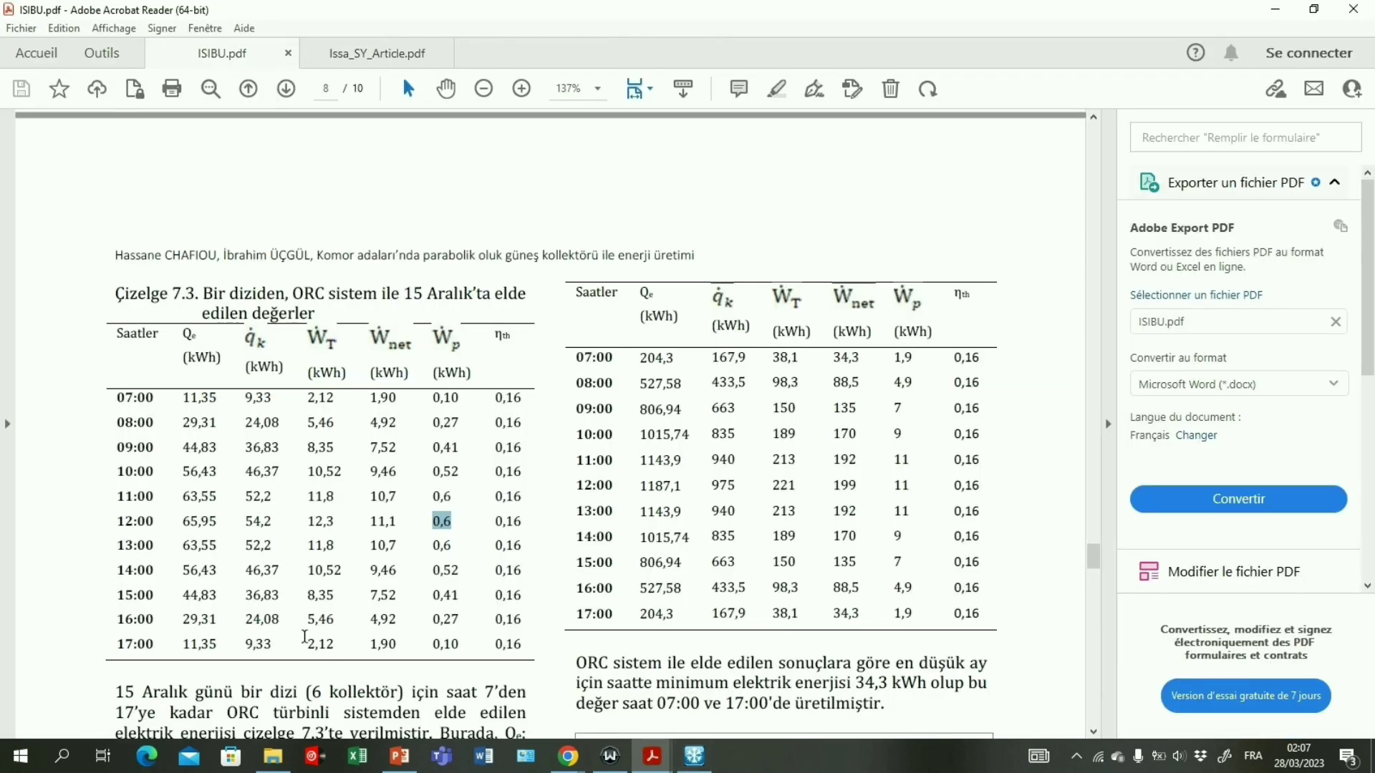
pyautogui.moveTo(239, 524); pyautogui.dragTo(270, 522)
pyautogui.click(694, 756)
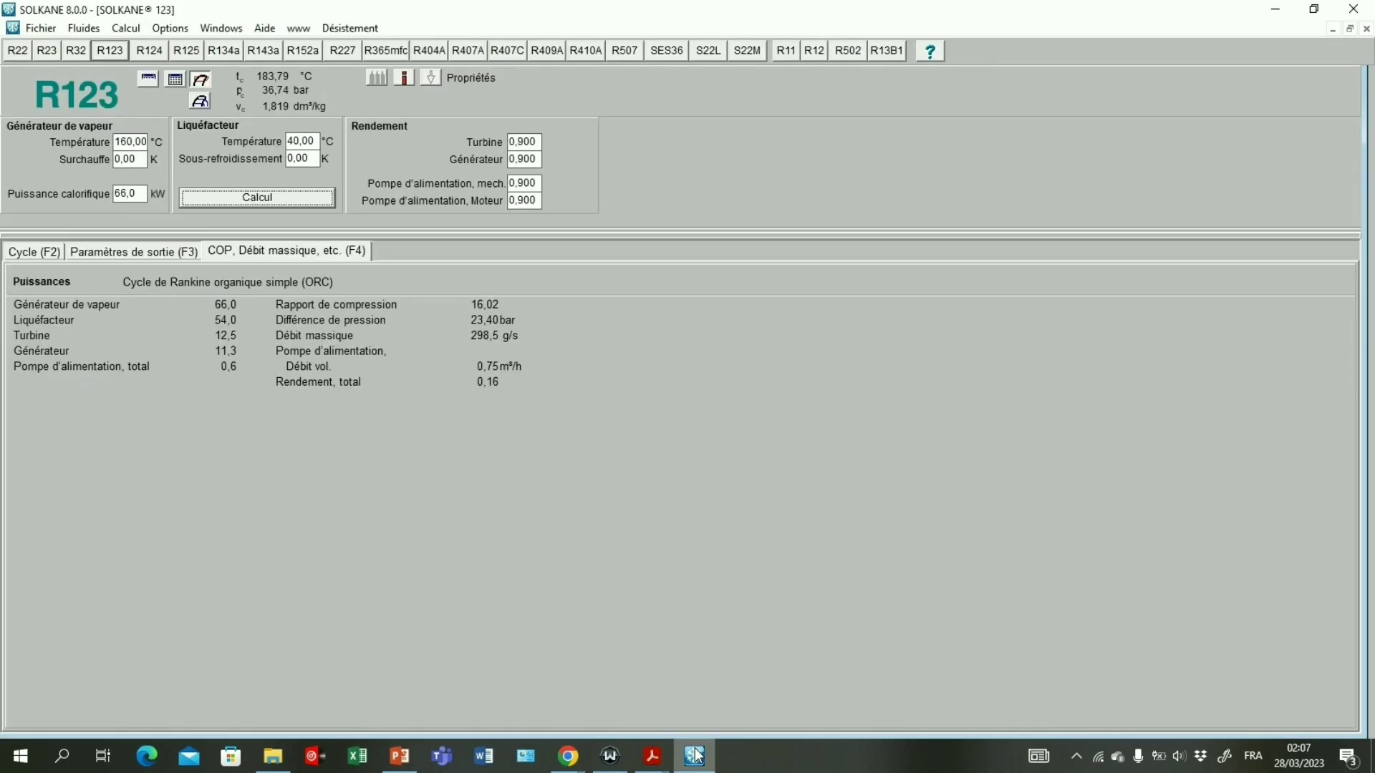
pyautogui.click(694, 756)
pyautogui.moveTo(309, 521); pyautogui.dragTo(334, 521)
pyautogui.click(694, 756)
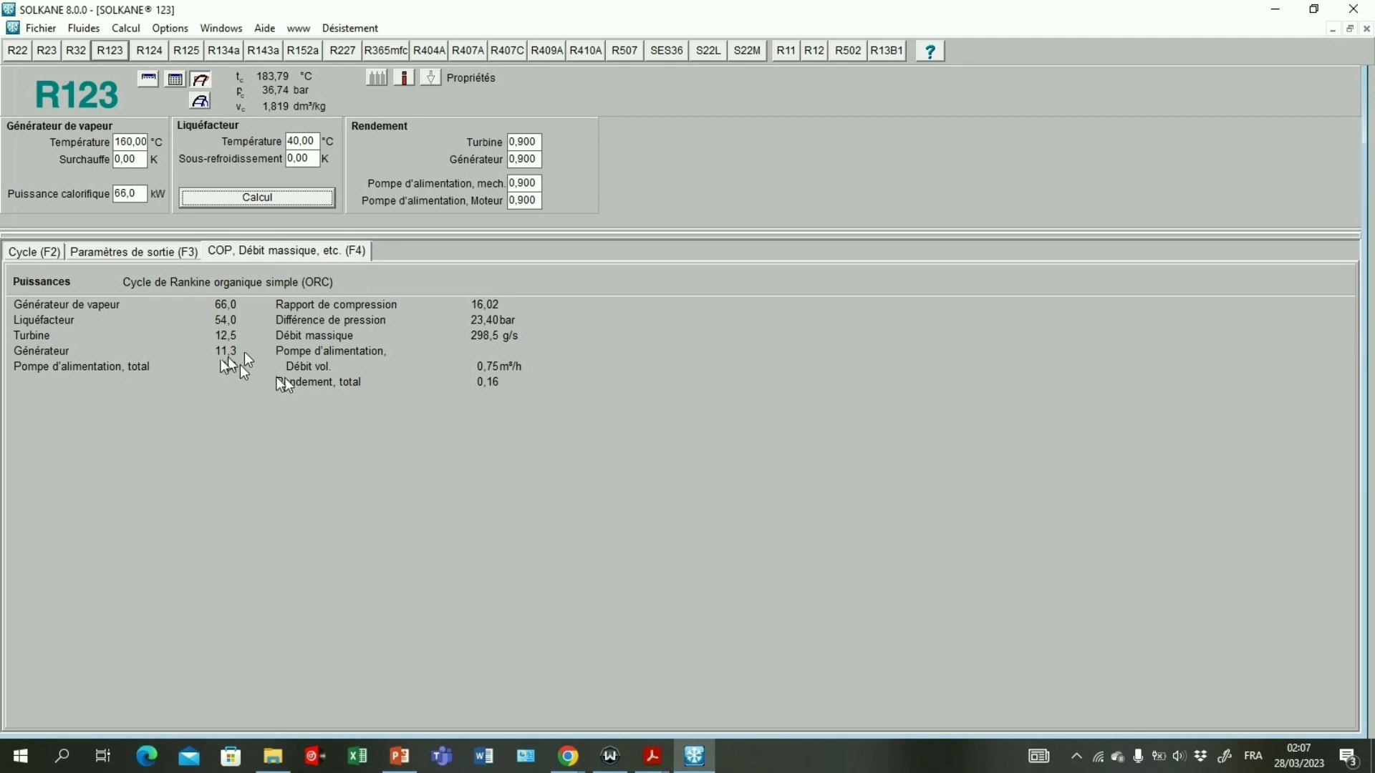
# - Compare the article's 12:00 net output with SOLKANE's generator power result
pyautogui.click(707, 761)
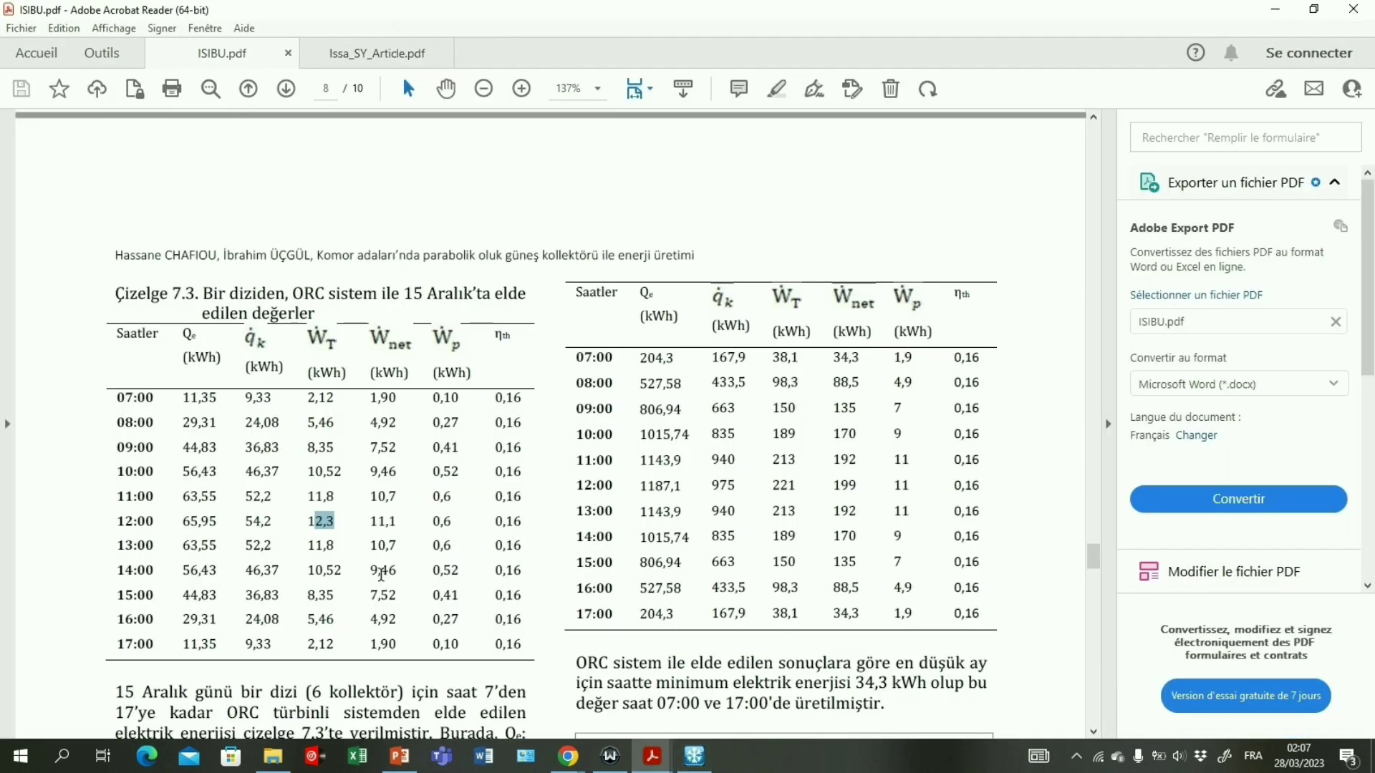
pyautogui.moveTo(373, 526); pyautogui.dragTo(425, 520)
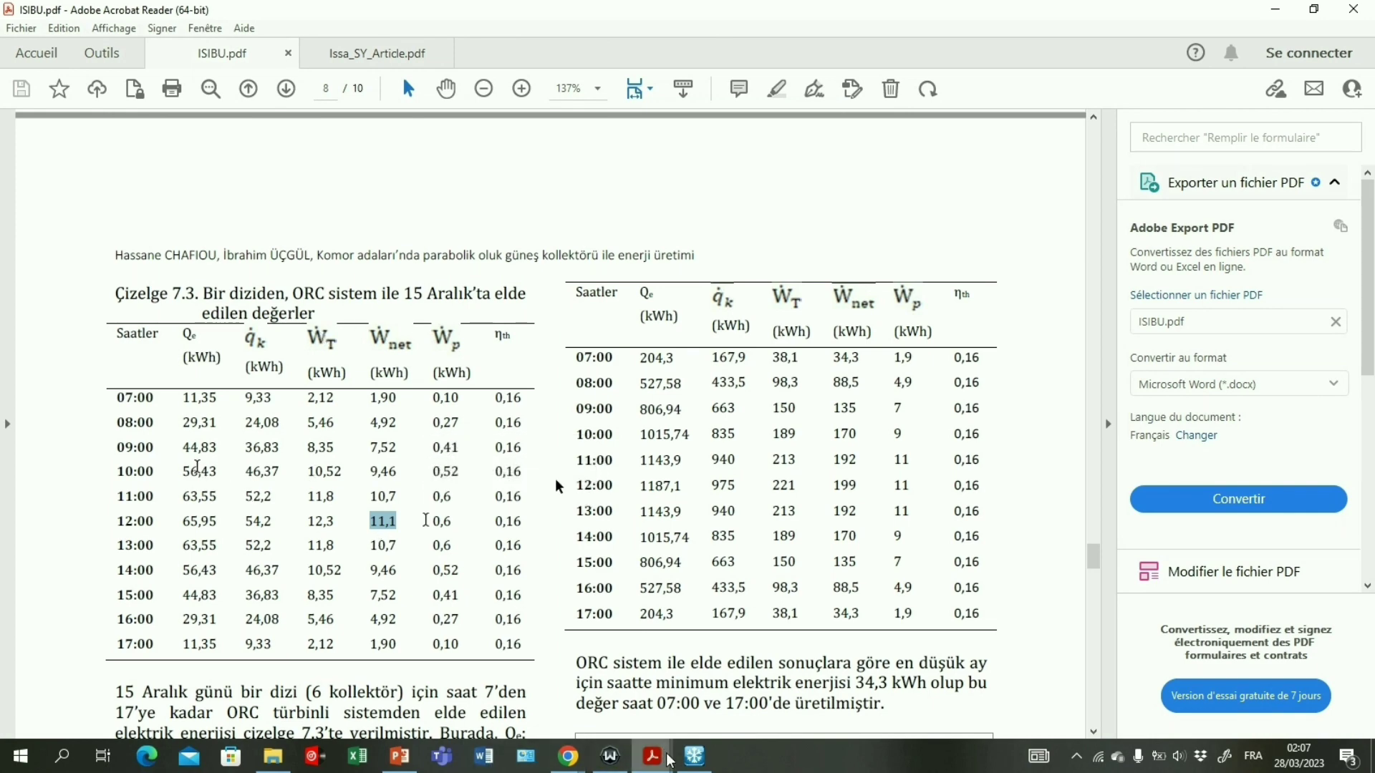
pyautogui.hotkey('alt', 'Tab')
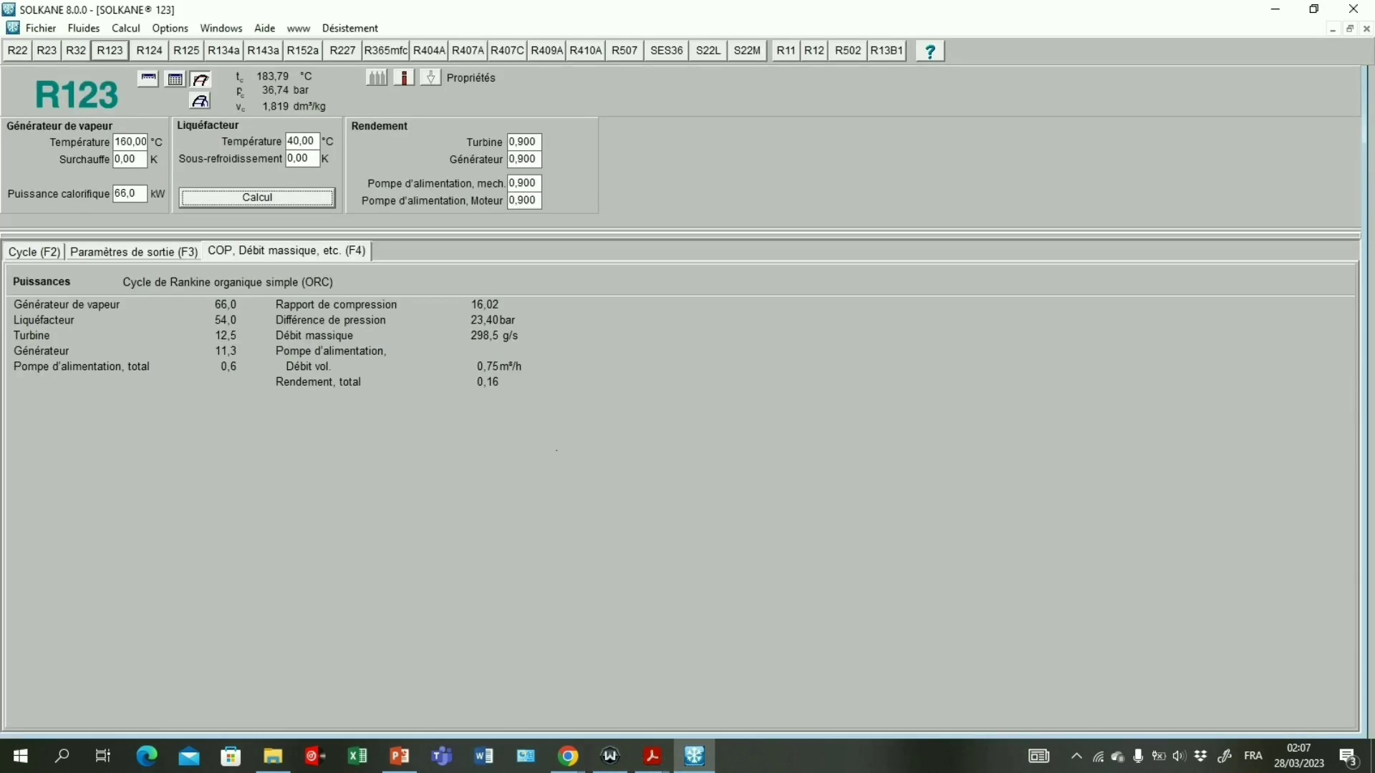